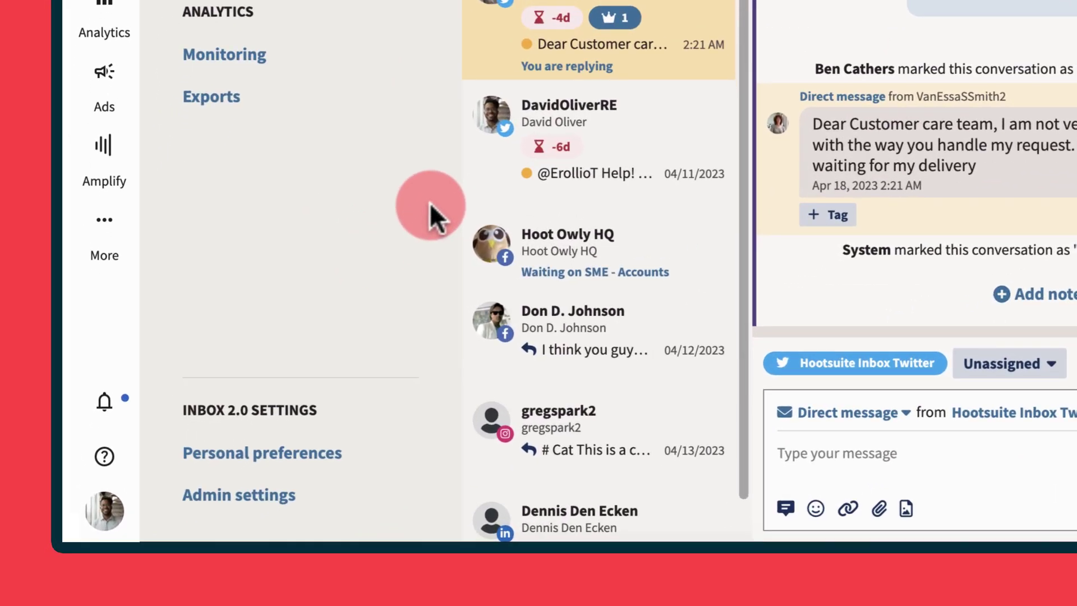
Open Inbox 2.0 Admin settings, landing on the four-item Auto responders list.
left_click(277, 489)
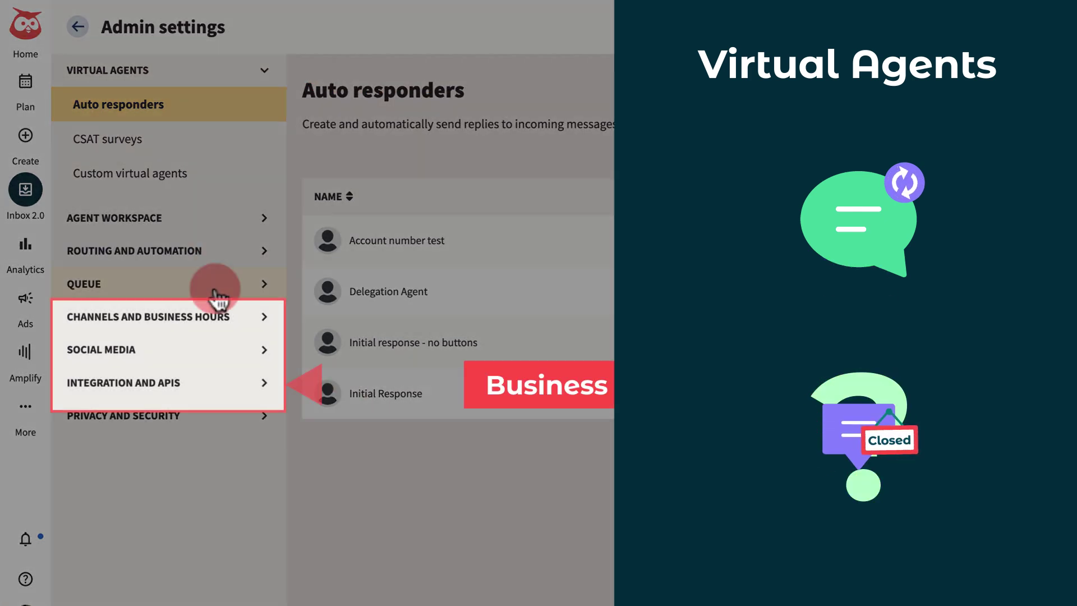
Start a new business hours schedule named 'Regular Business Hours'.
left_click(226, 320)
left_click(227, 396)
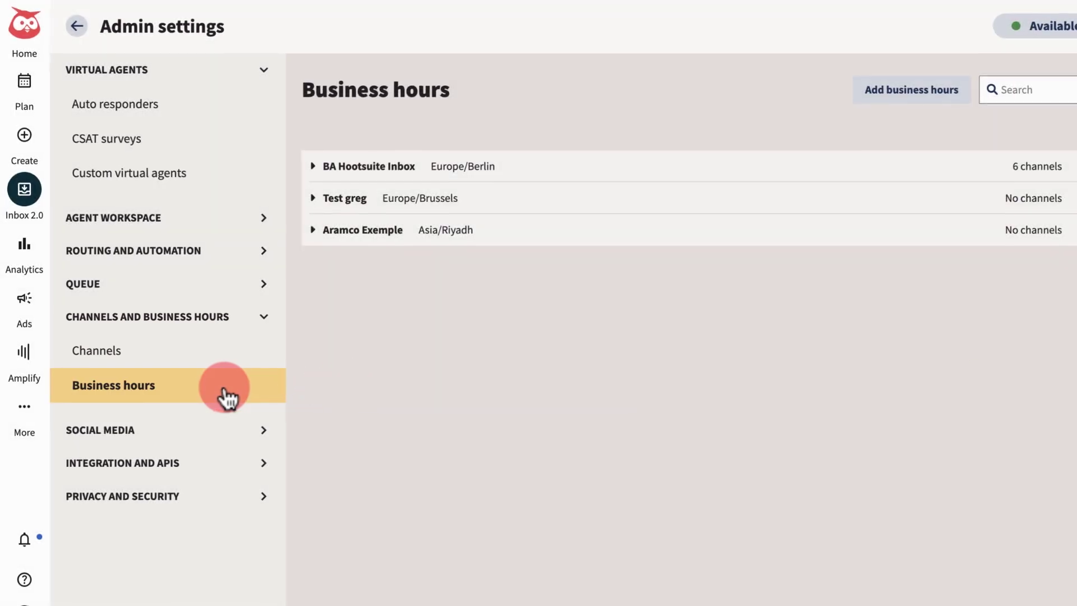
left_click(915, 92)
left_click(656, 131)
type("Regular Business Hours")
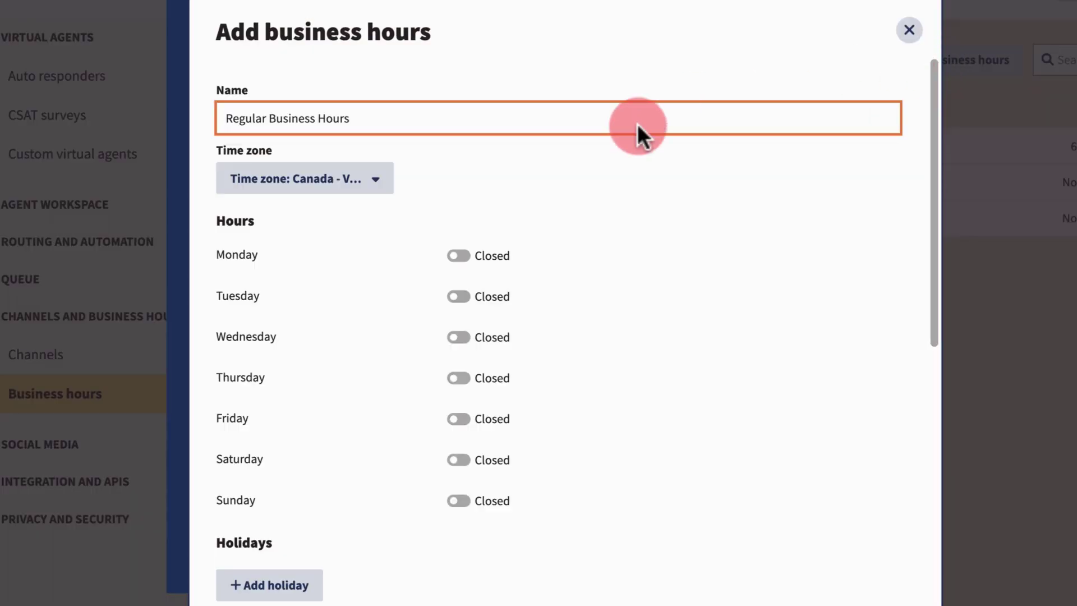
Open Monday through Friday and set Friday's closing time to 9:00 PM.
left_click(458, 255)
left_click(458, 296)
left_click(459, 337)
left_click(458, 378)
left_click(459, 420)
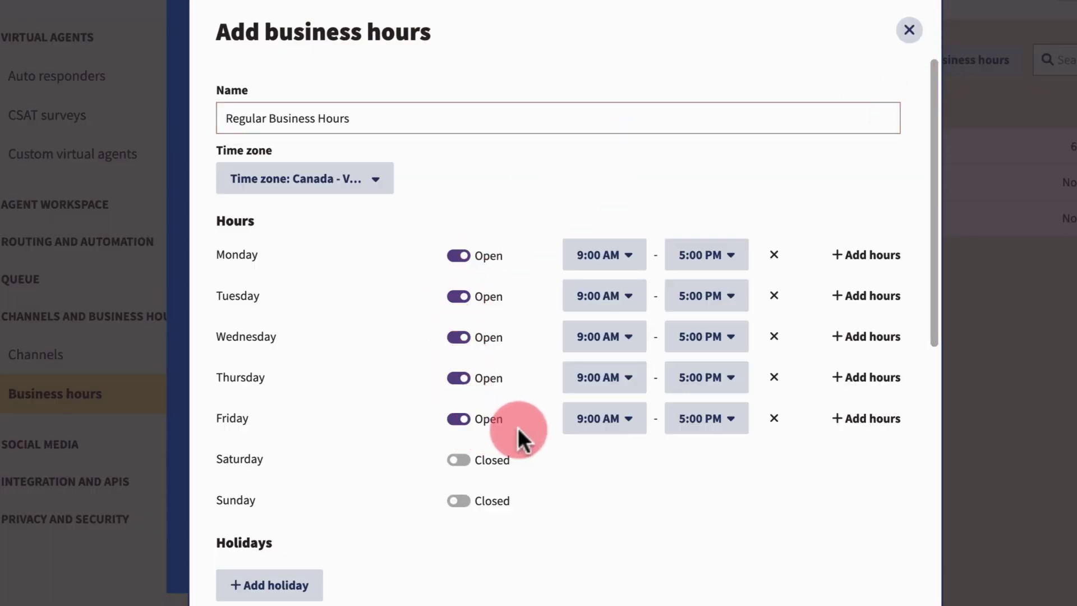
left_click(707, 419)
scroll(729, 361, "down", 15)
left_click(729, 360)
Apply the schedule to the ErollioT channel, adjust LinkedIn access, and save.
scroll(648, 453, "down", 7)
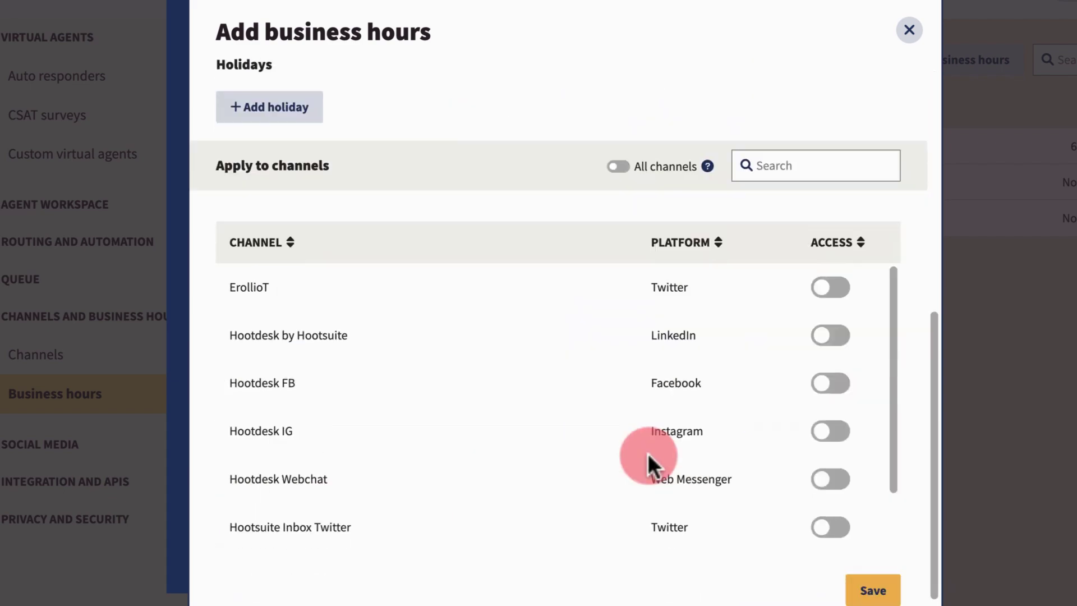
left_click(820, 270)
left_click(830, 315)
left_click(873, 574)
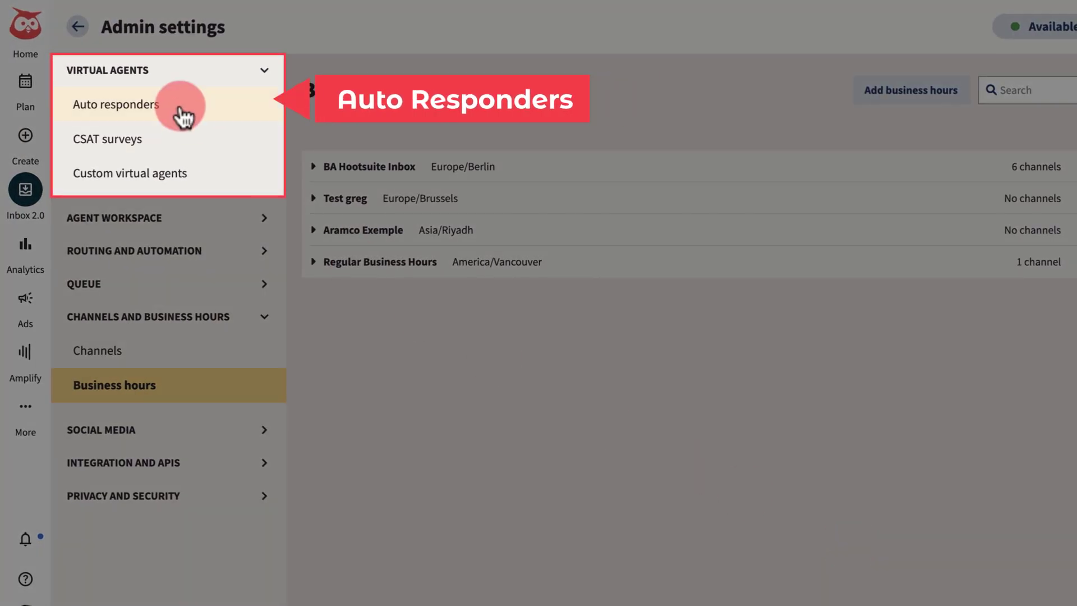
Create auto responder 'Out of Office Response' with the automatic Inception agent activation type.
left_click(143, 93)
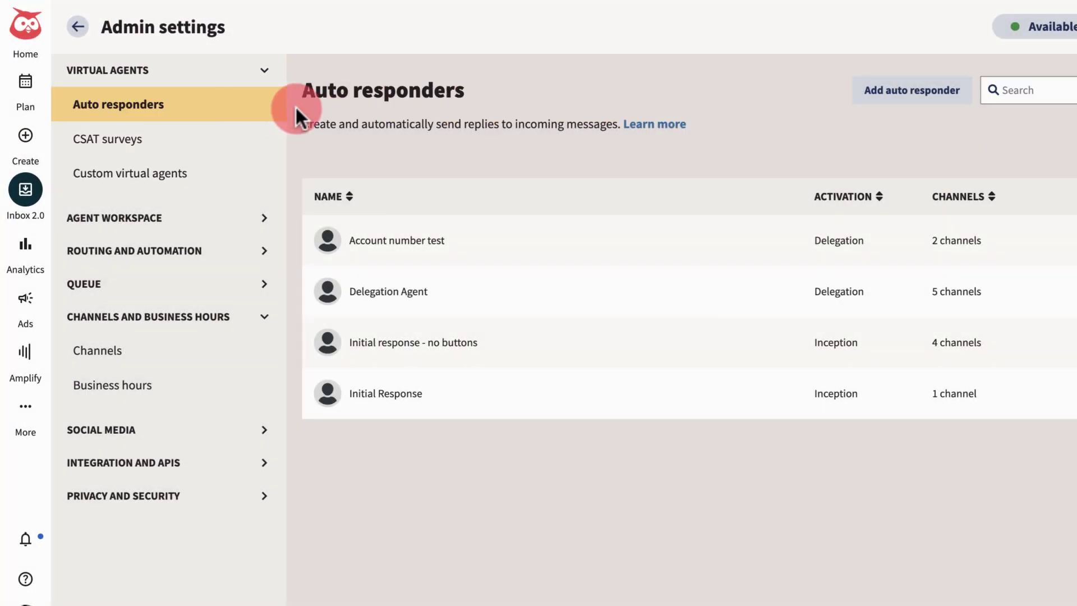
left_click(867, 91)
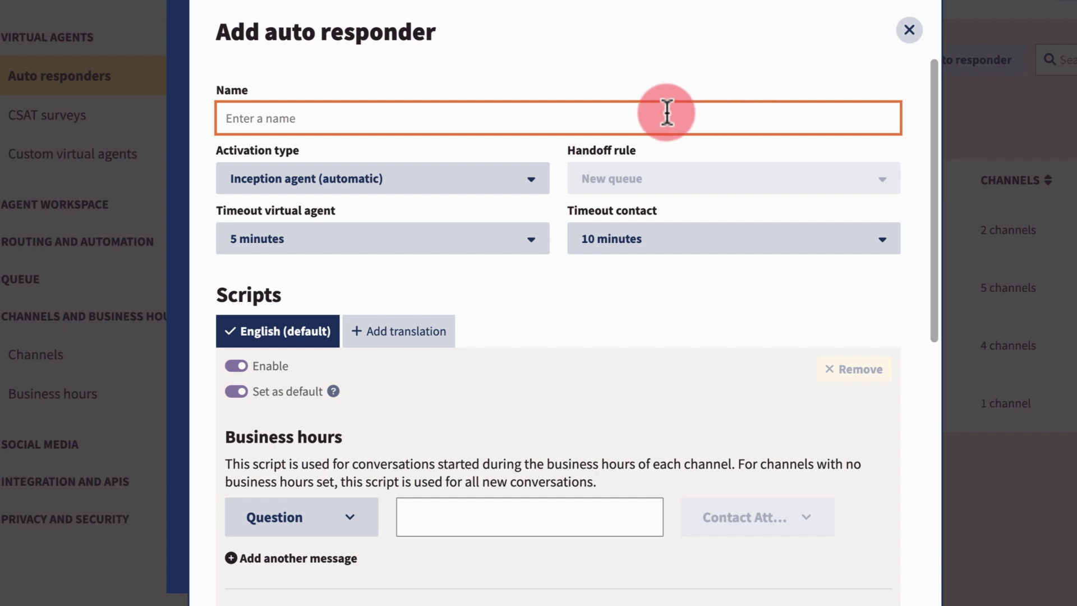
left_click(512, 175)
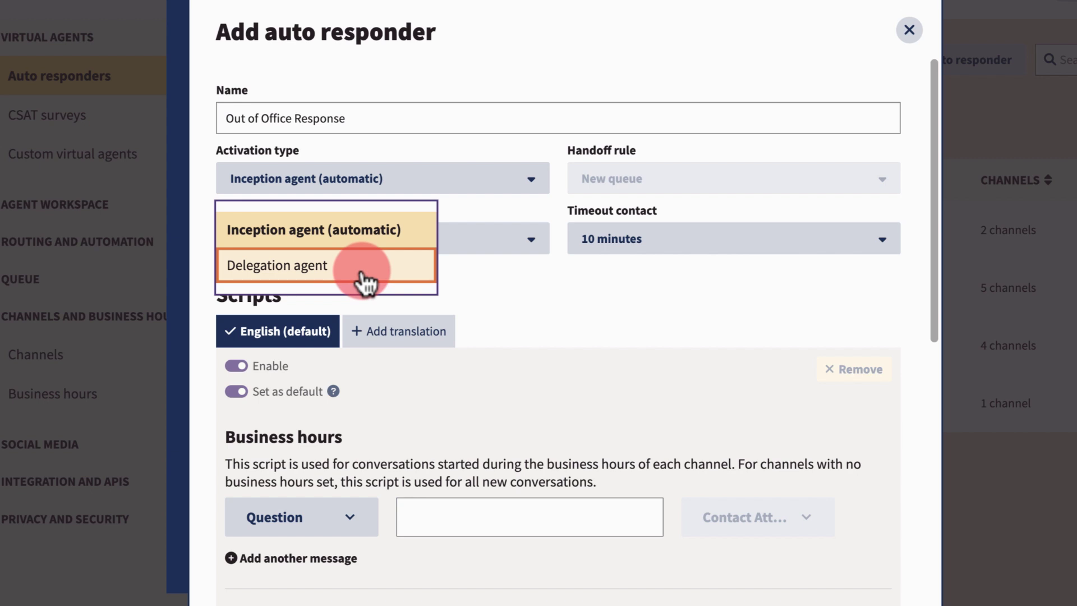
left_click(372, 232)
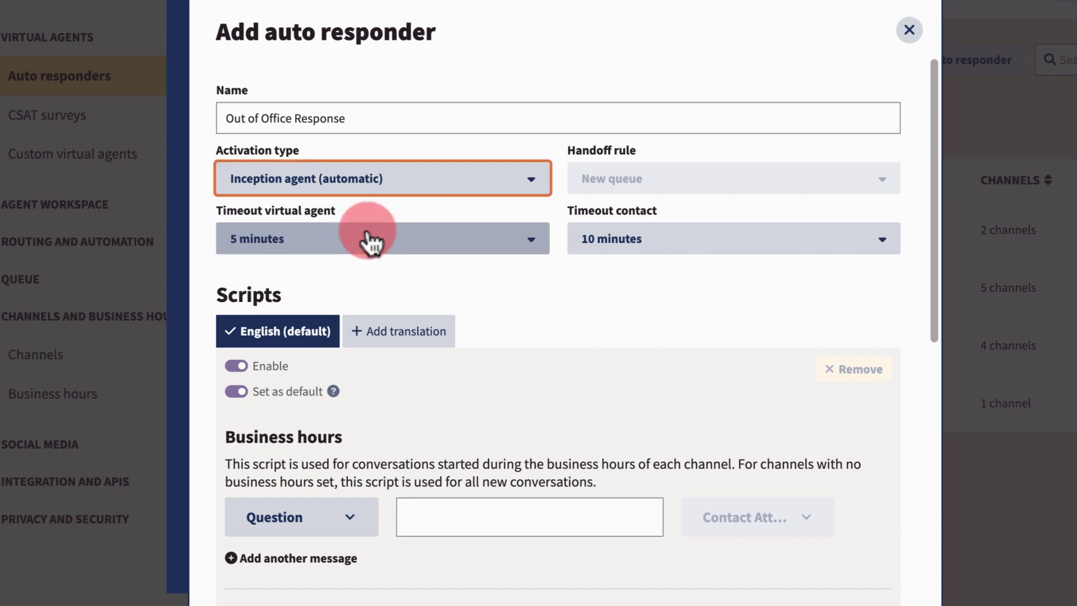
Paste the next-business-day out-of-office message into the auto responder.
scroll(408, 272, "down", 5)
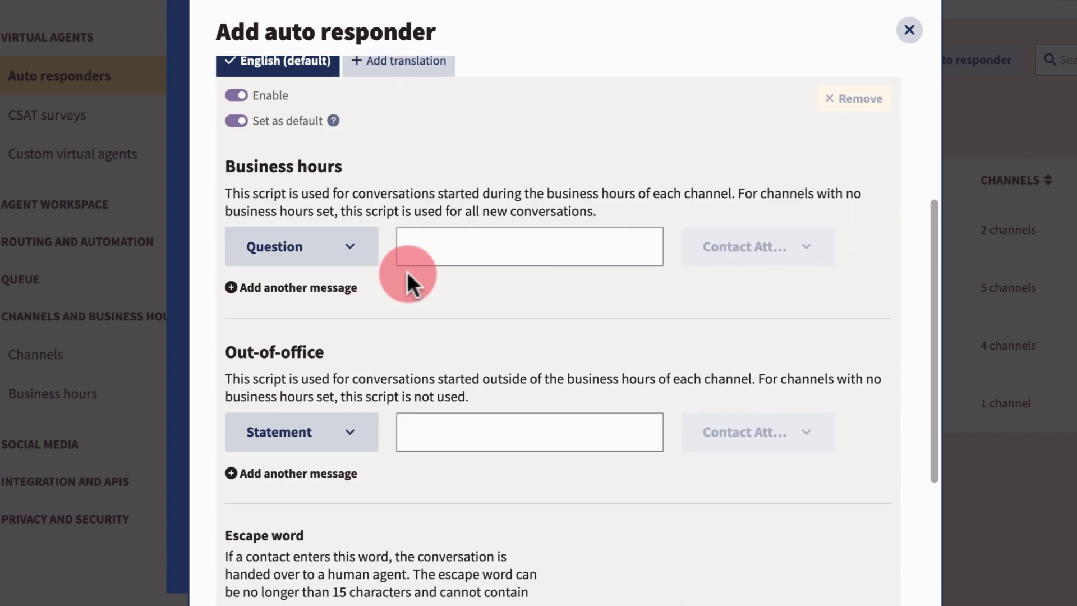
left_click(487, 426)
key("ctrl+v")
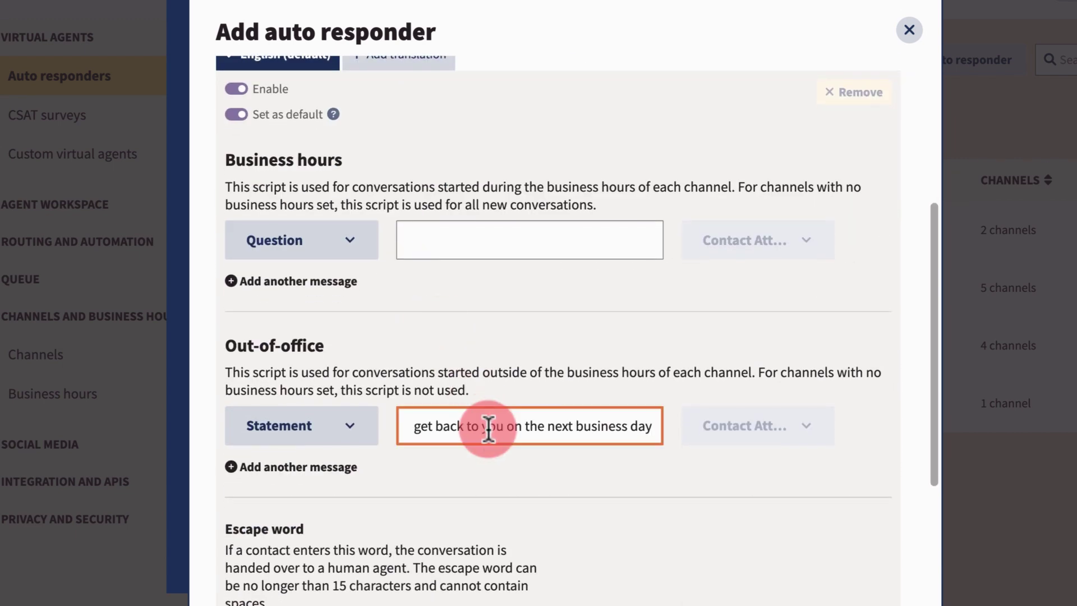
left_click(493, 465)
Save the auto responder, grant it the ErollioT channel, and close the editor.
scroll(494, 465, "down", 4)
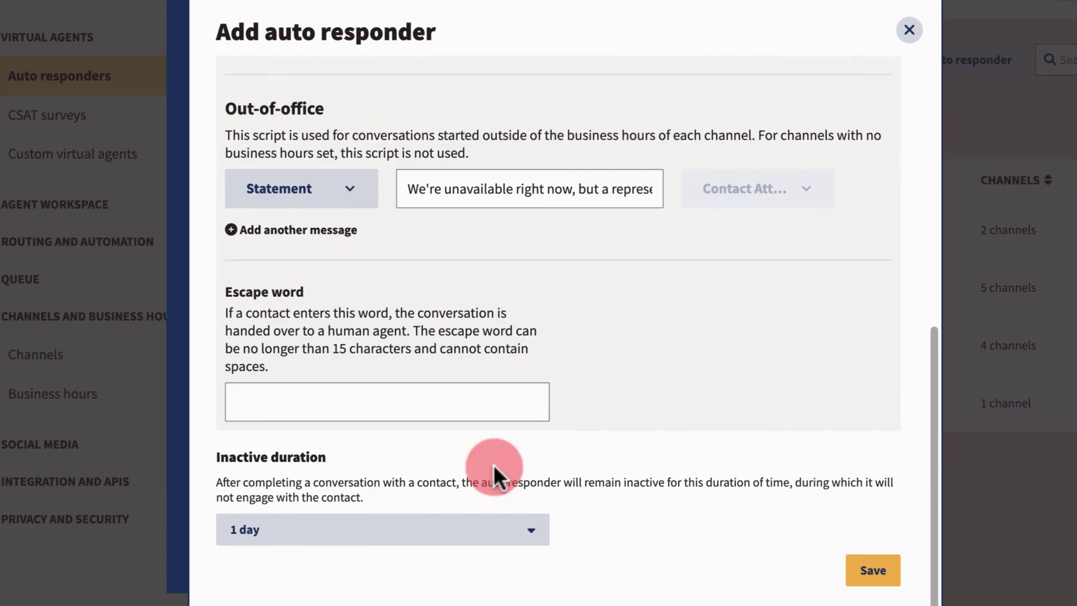
left_click(863, 568)
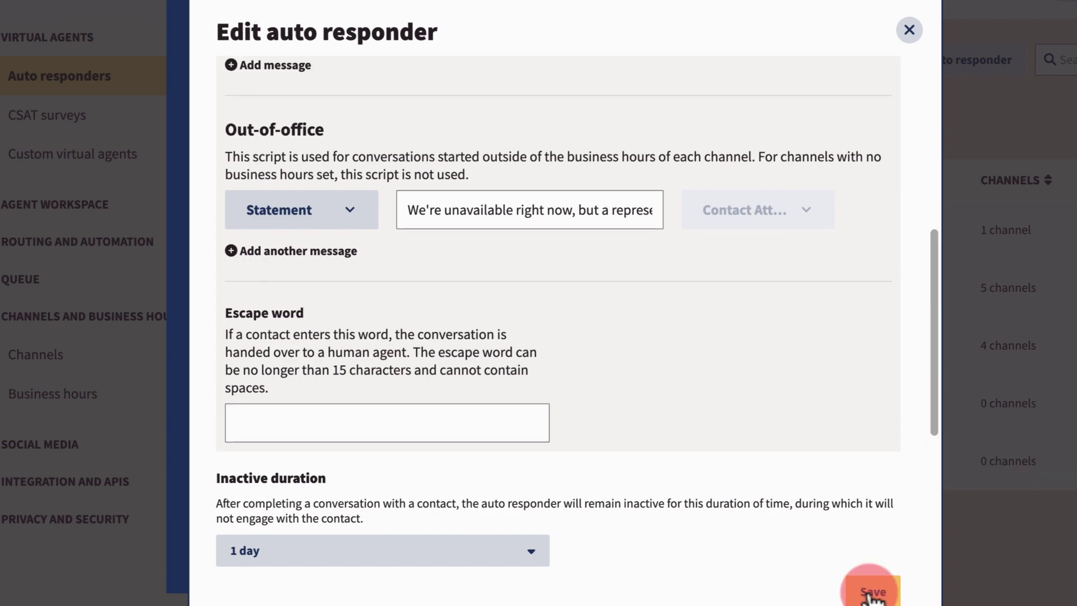
left_click(579, 318)
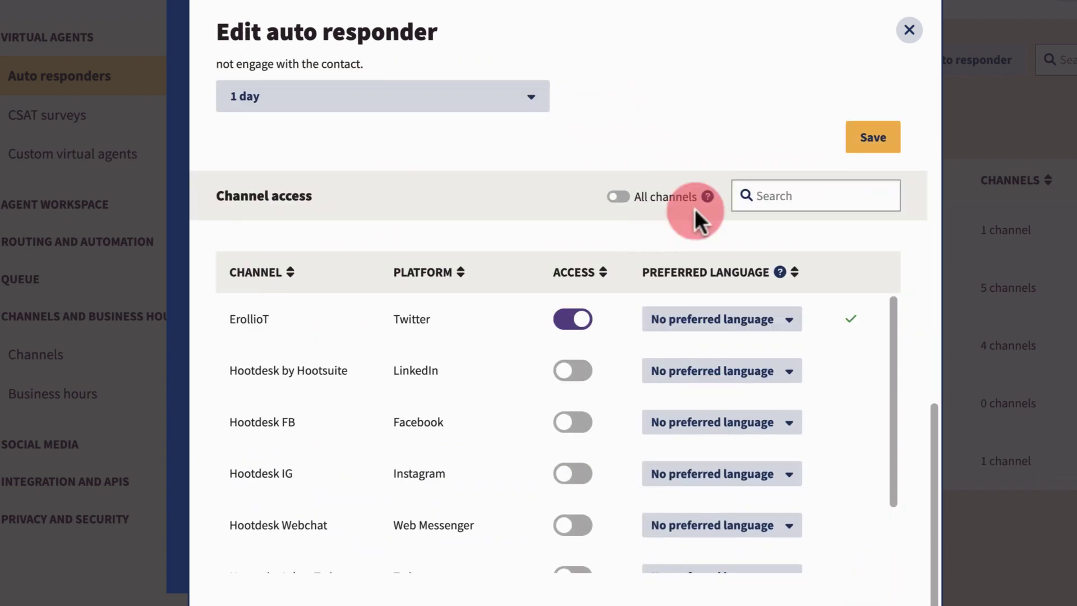
left_click(899, 32)
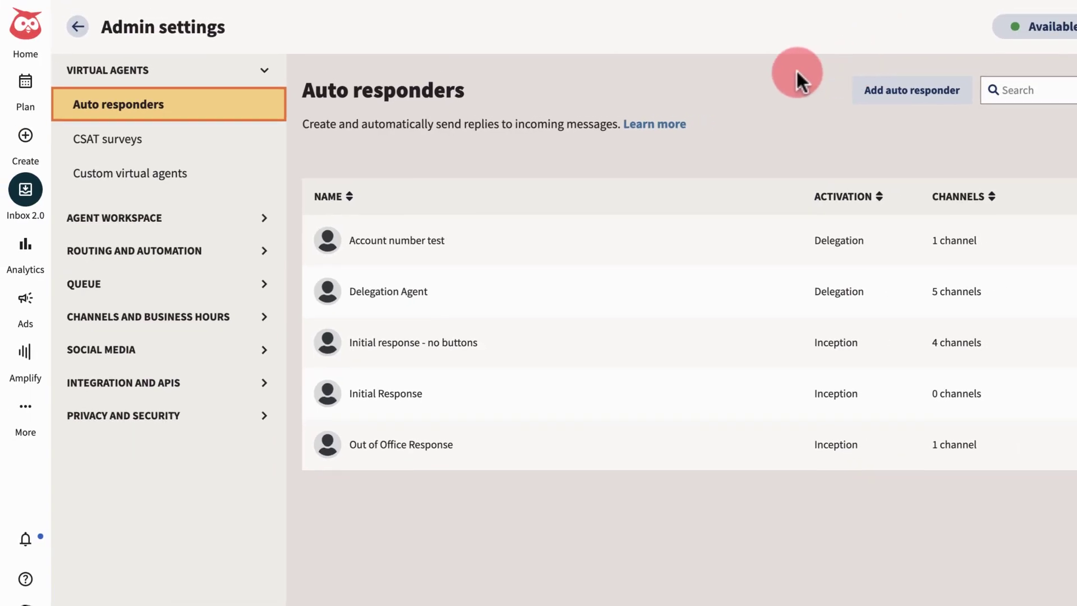
Preview a new CSAT survey without saving, then view the Custom virtual agents list.
left_click(205, 148)
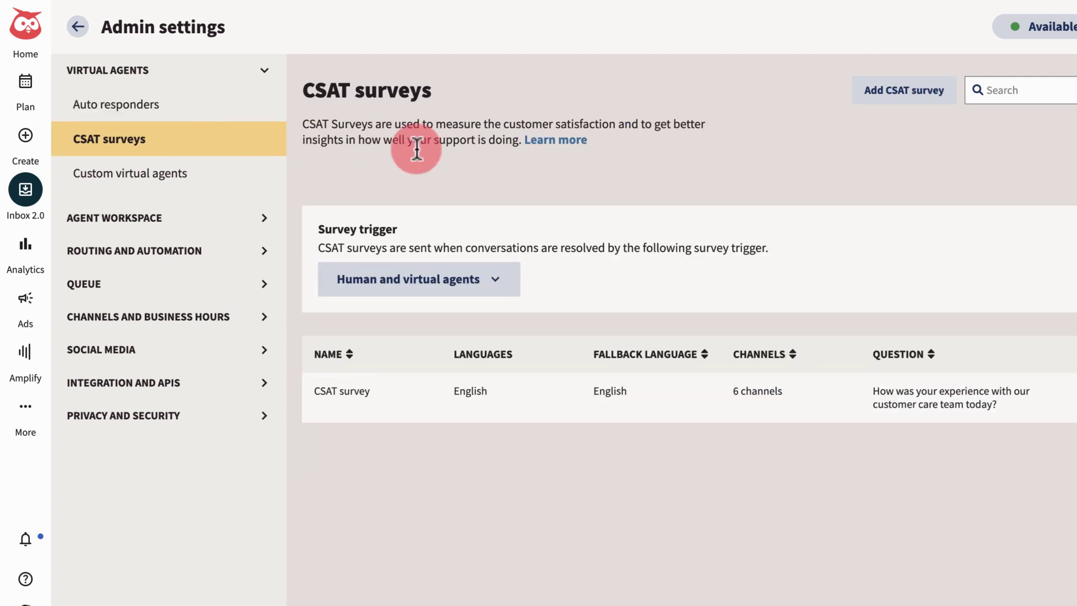
left_click(884, 104)
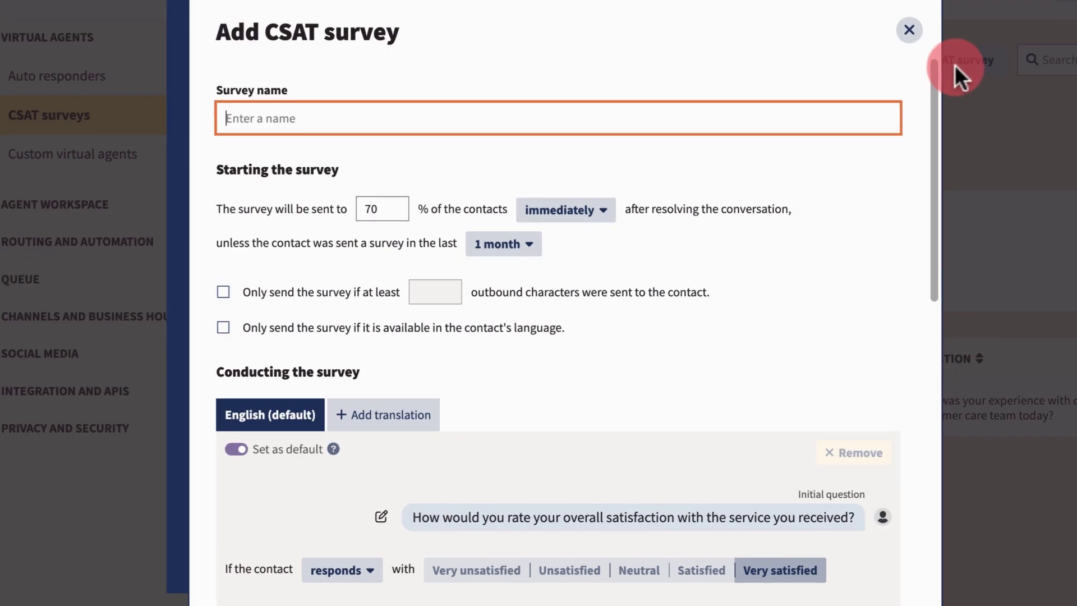
left_click(909, 30)
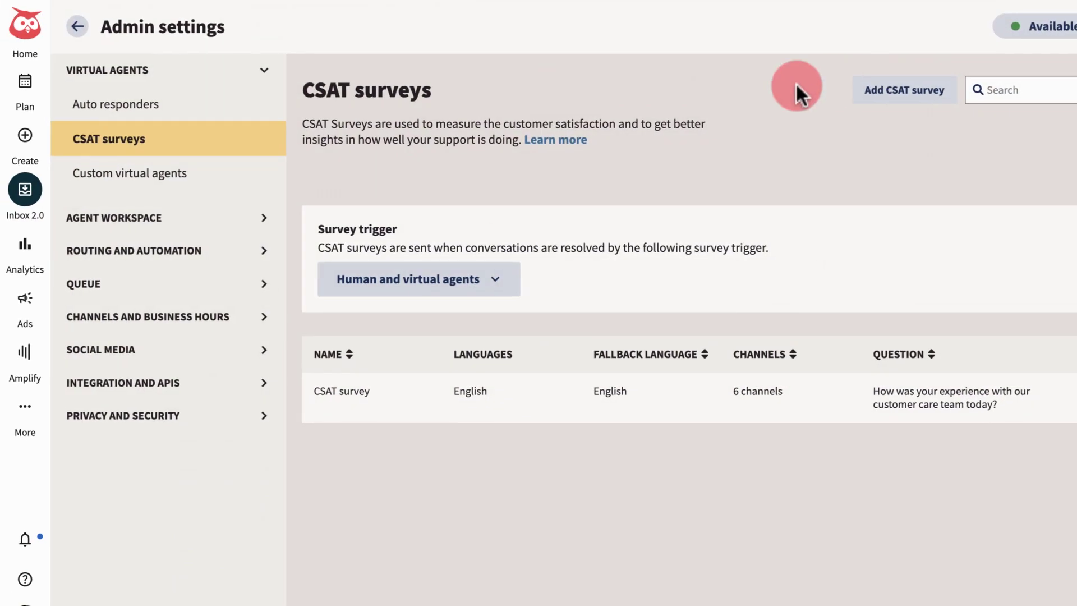
left_click(197, 185)
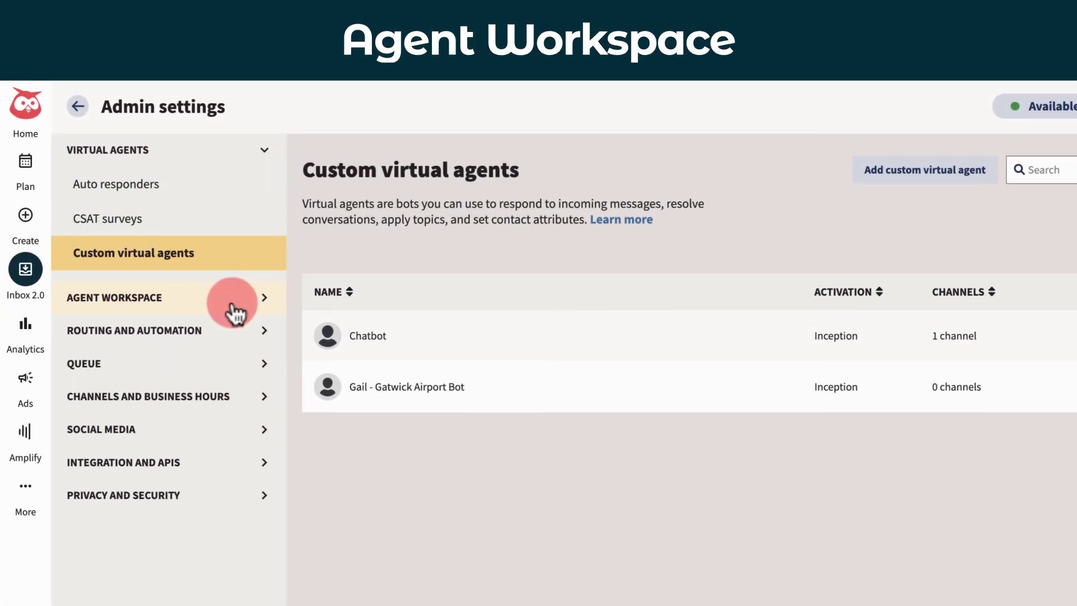
Review the Account collection of saved replies under Agent Workspace.
left_click(222, 225)
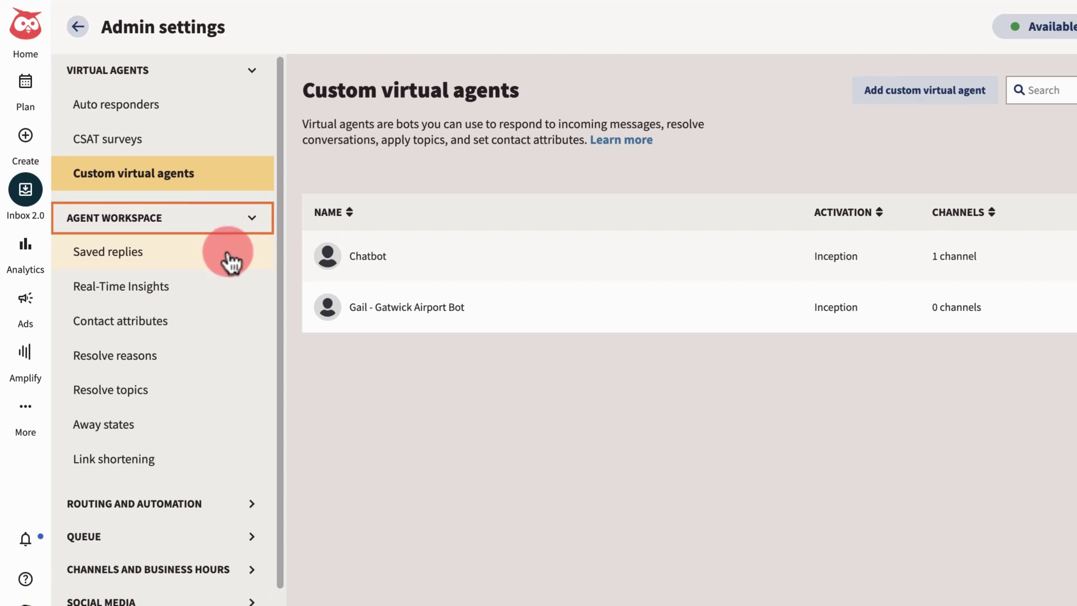
left_click(230, 255)
left_click(312, 243)
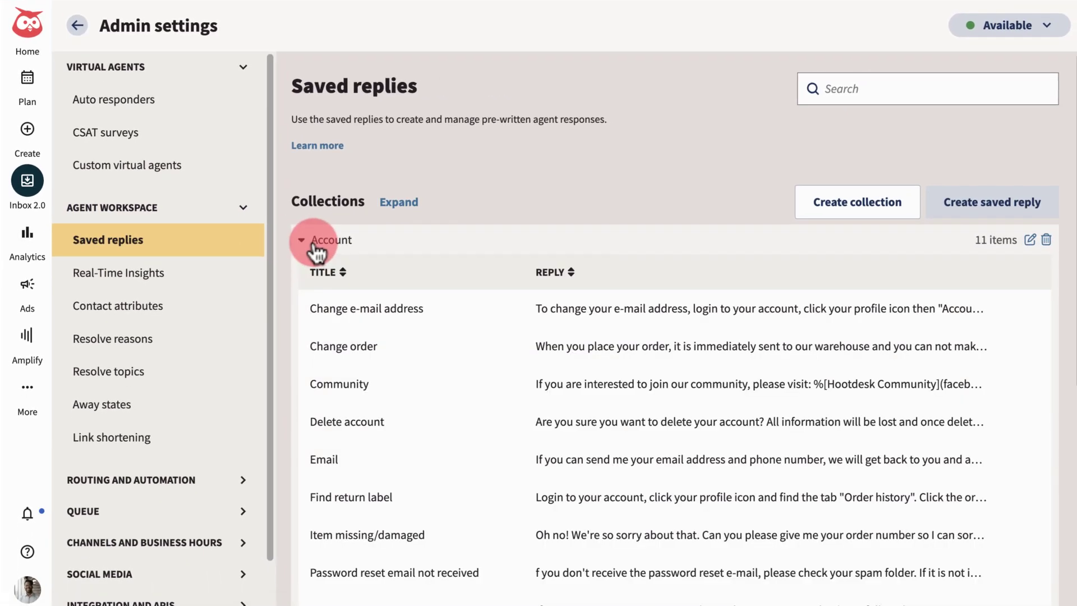
Let agents see their real-time insights and save the Real-Time Insights settings.
left_click(205, 280)
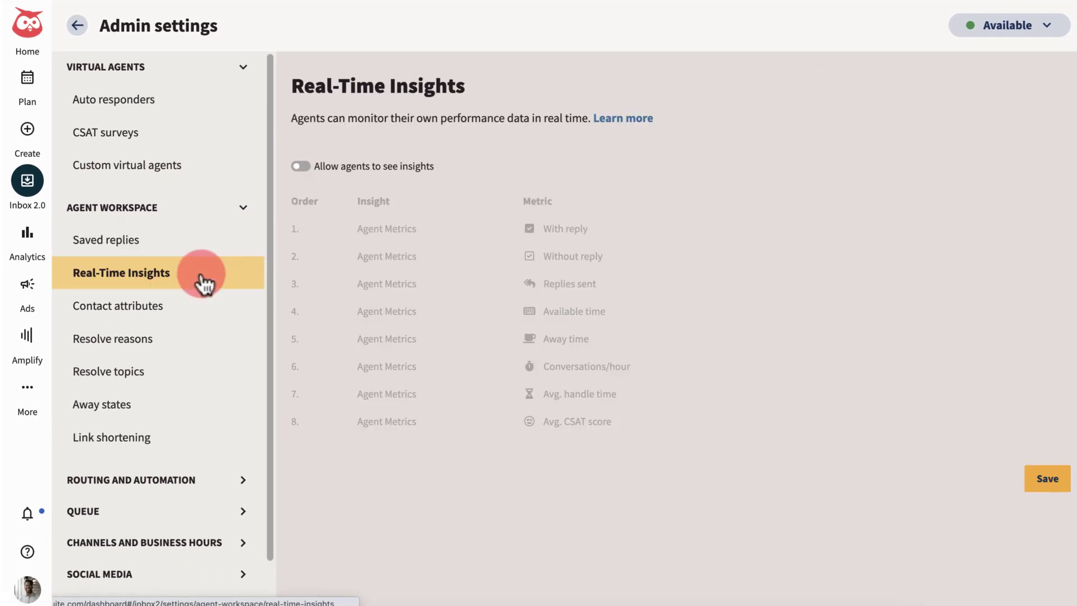
left_click(301, 167)
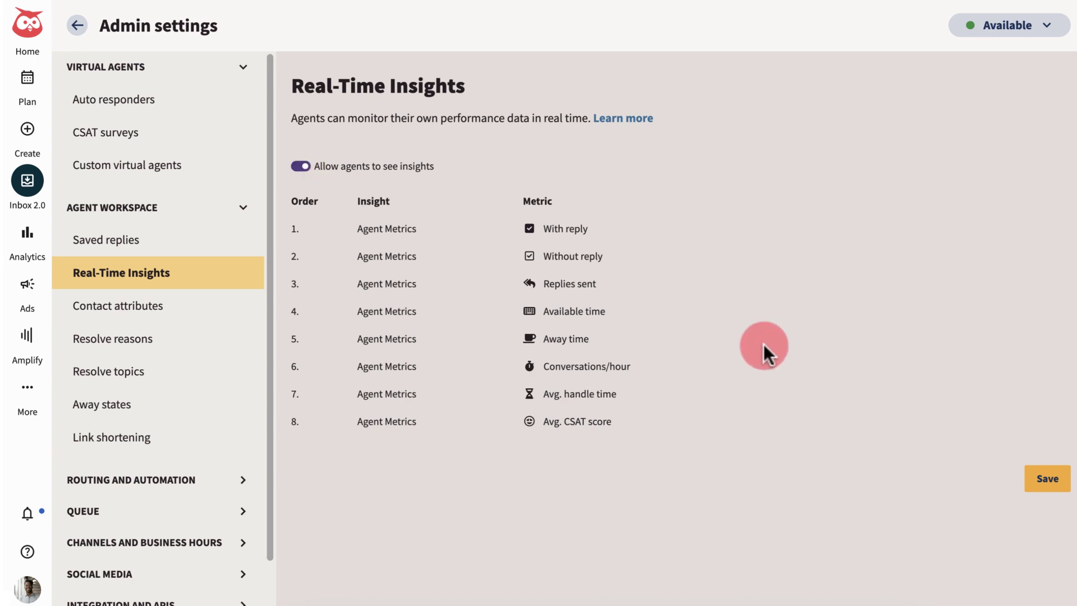
left_click(1068, 487)
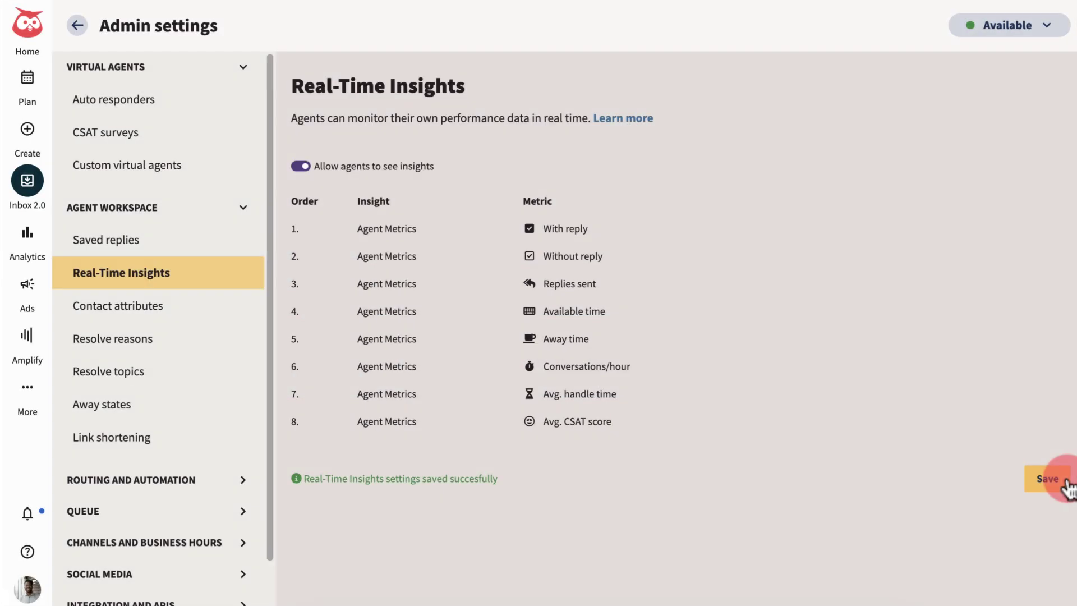
Require agents to pick a resolve reason and save the setting.
left_click(133, 343)
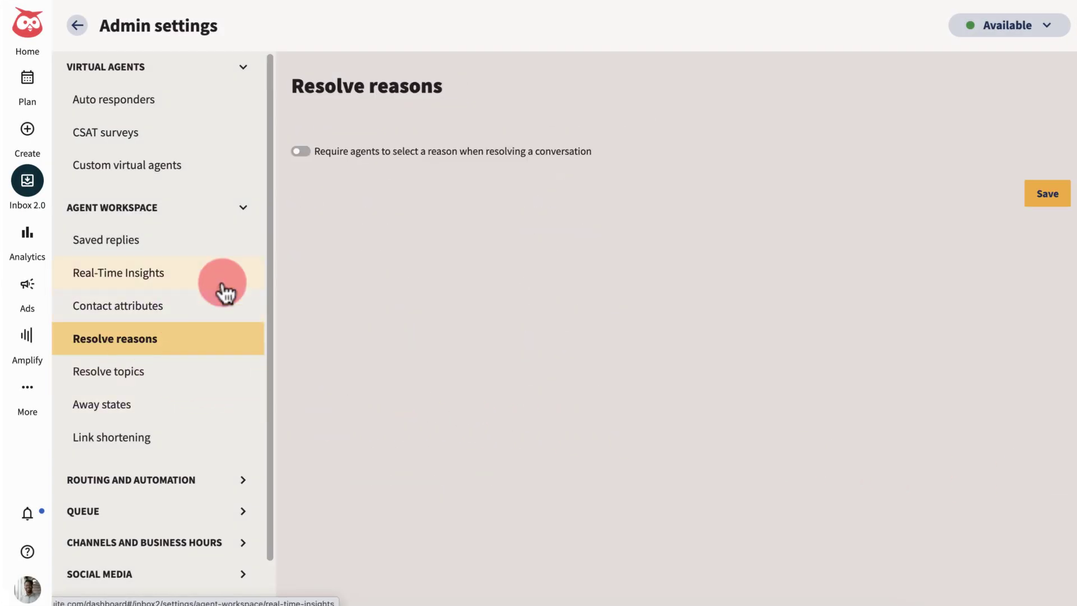
left_click(303, 151)
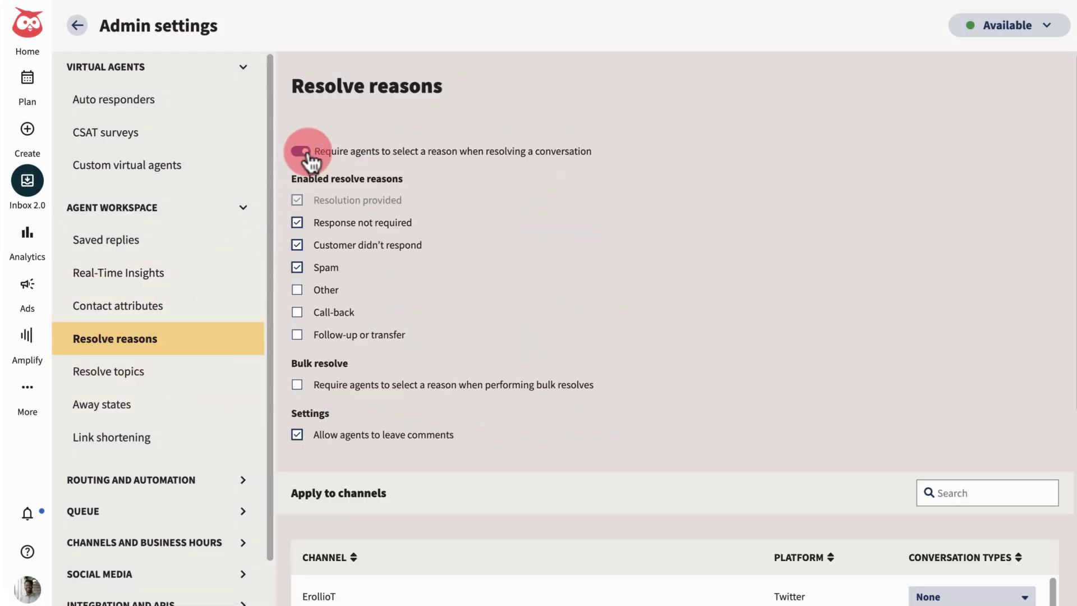
scroll(449, 191, "down", 5)
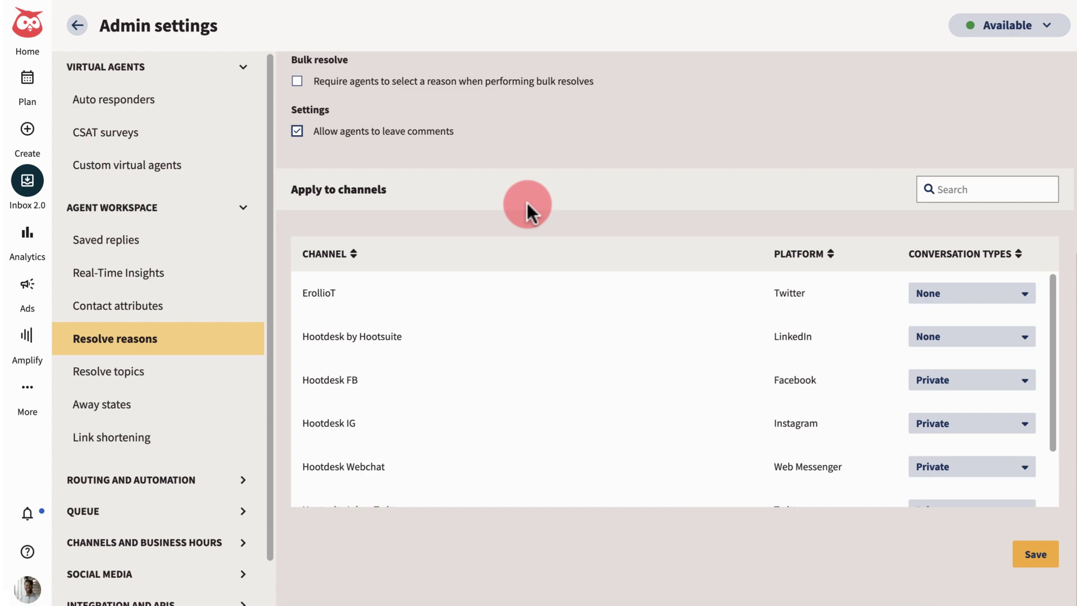
left_click(1045, 567)
Open the Away states page showing Lunch and Meeting enabled.
left_click(235, 402)
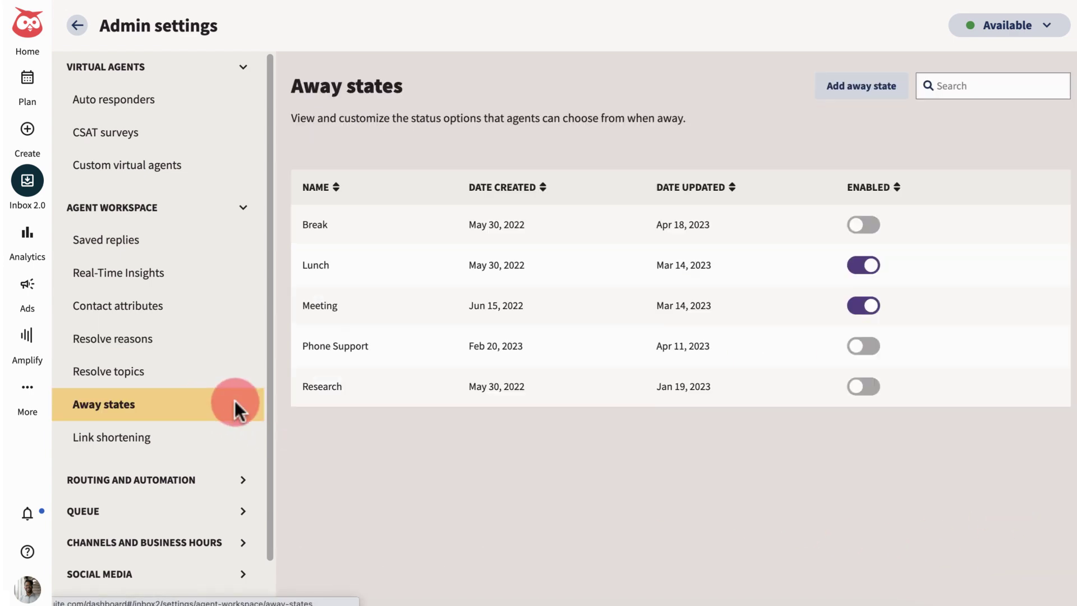
left_click(1019, 25)
left_click(1016, 100)
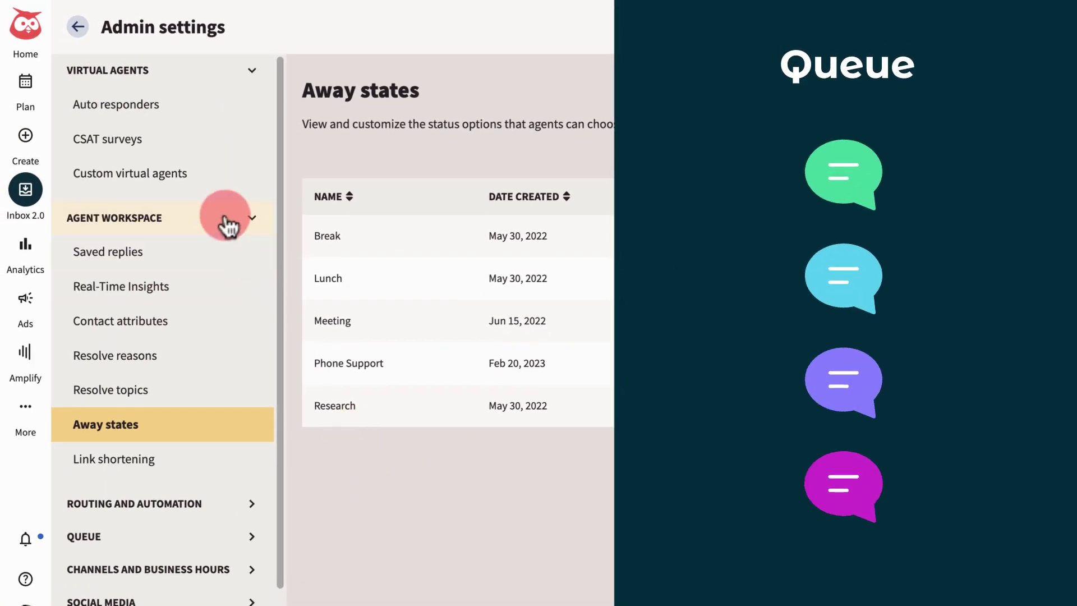
Review the Public and Private message SLA policies under Queue, then open queue Preferences.
left_click(225, 220)
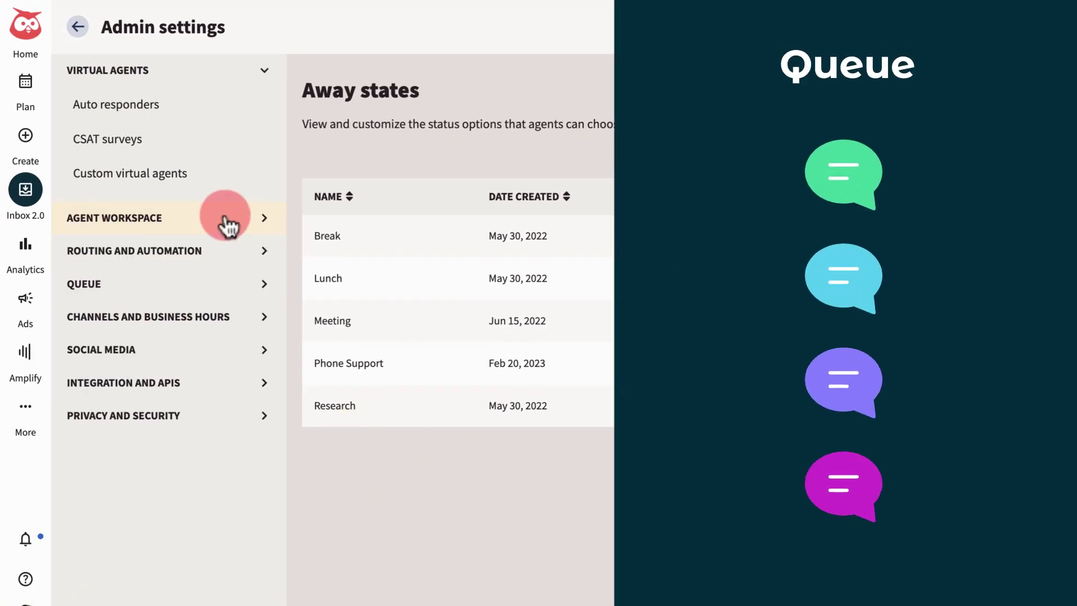
left_click(229, 289)
left_click(212, 325)
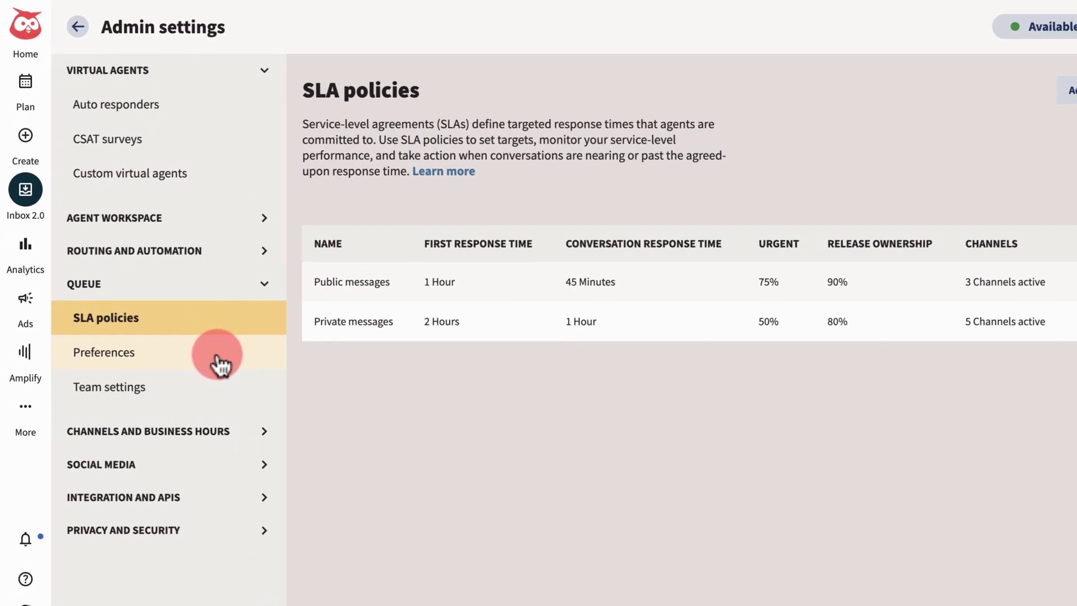
left_click(218, 362)
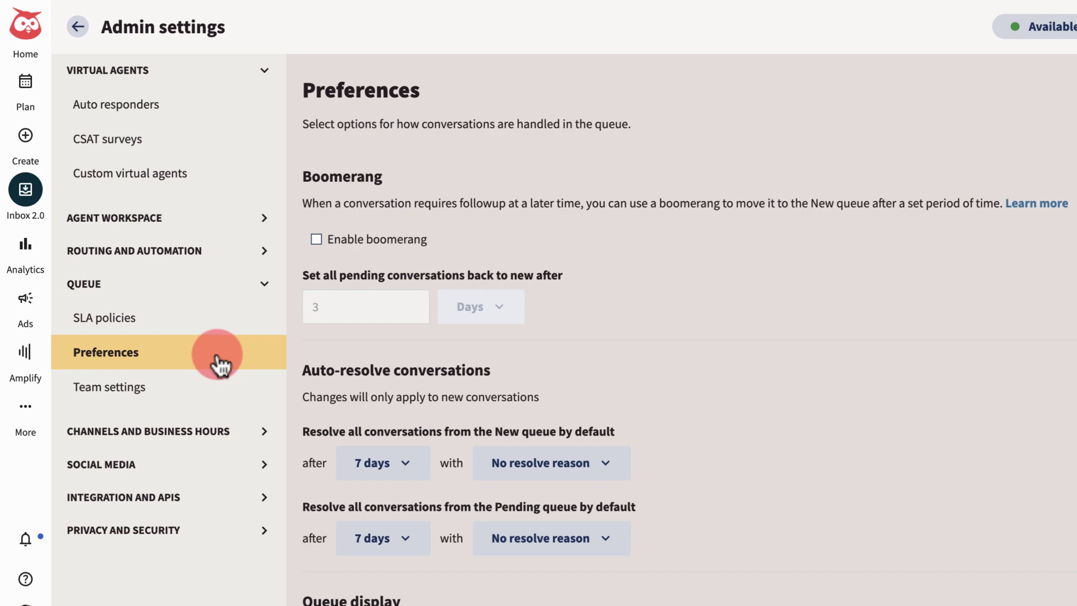
Enable 3-day boomerang for pending conversations and set Pending auto-resolve to 30 days.
left_click(335, 250)
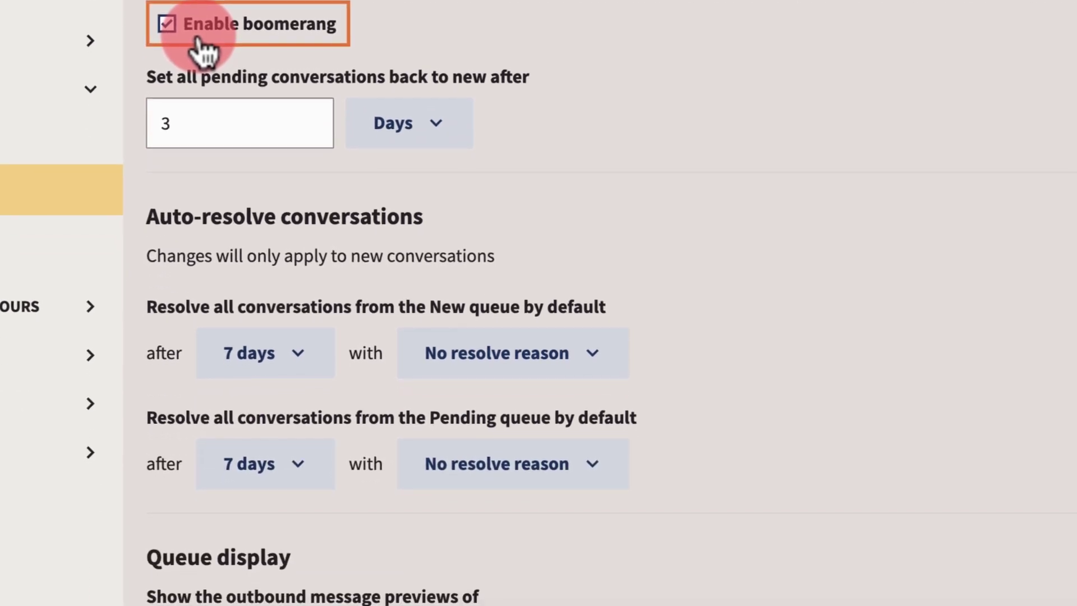
left_click(309, 474)
scroll(284, 387, "down", 1)
left_click(285, 393)
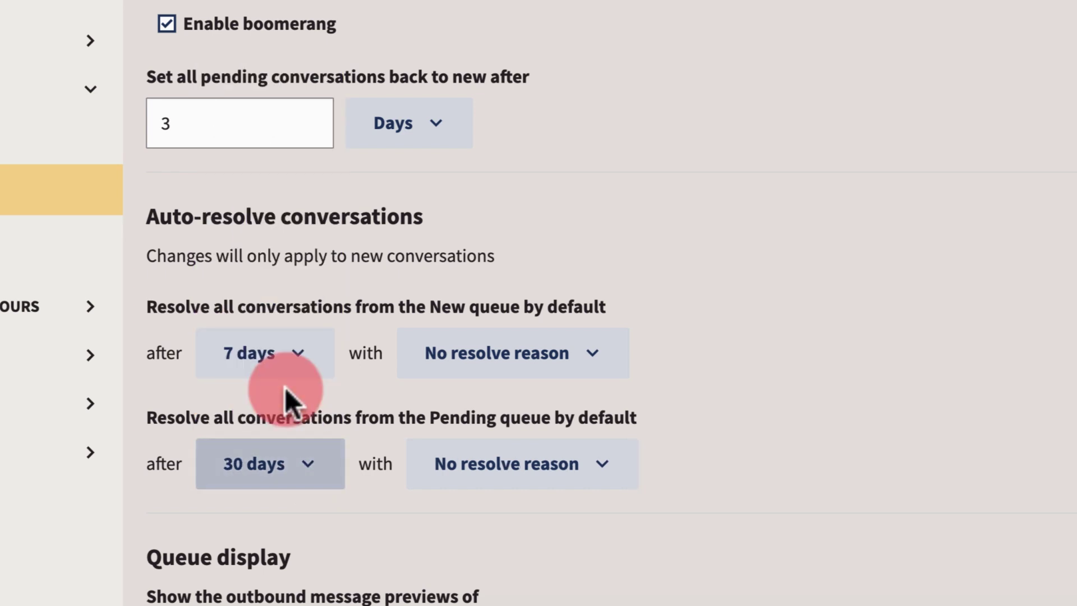
scroll(704, 406, "down", 3)
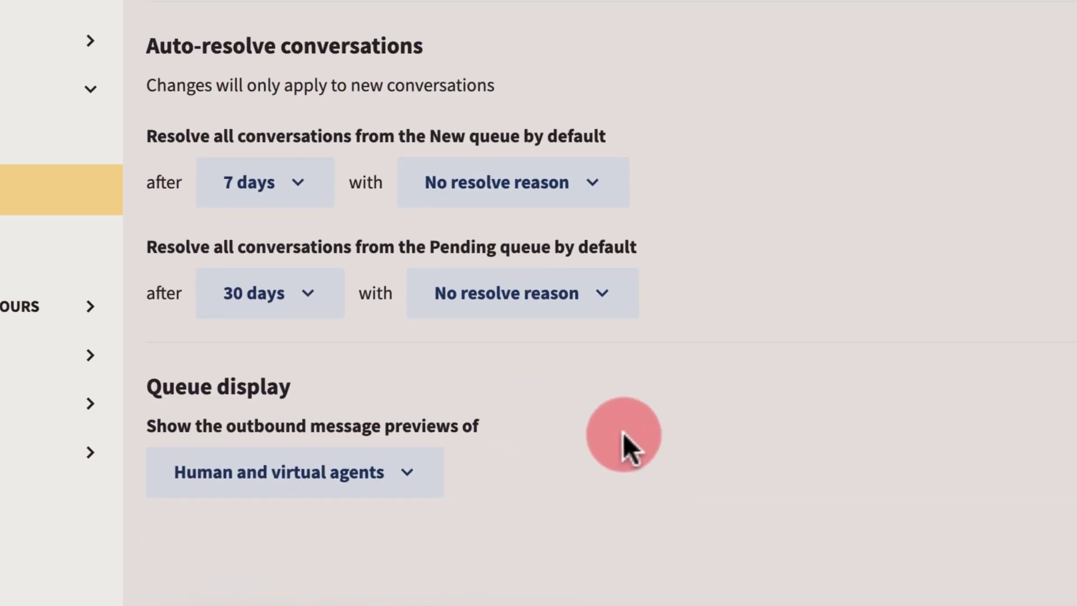
left_click(408, 484)
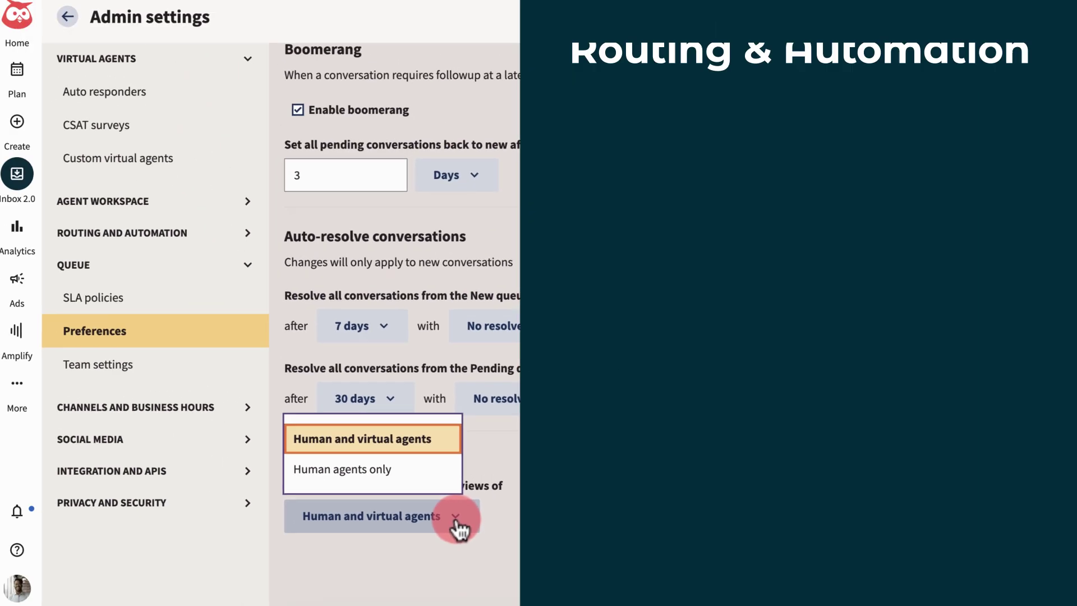
Keep outbound message previews for human and virtual agents.
left_click(387, 441)
left_click(252, 268)
left_click(250, 239)
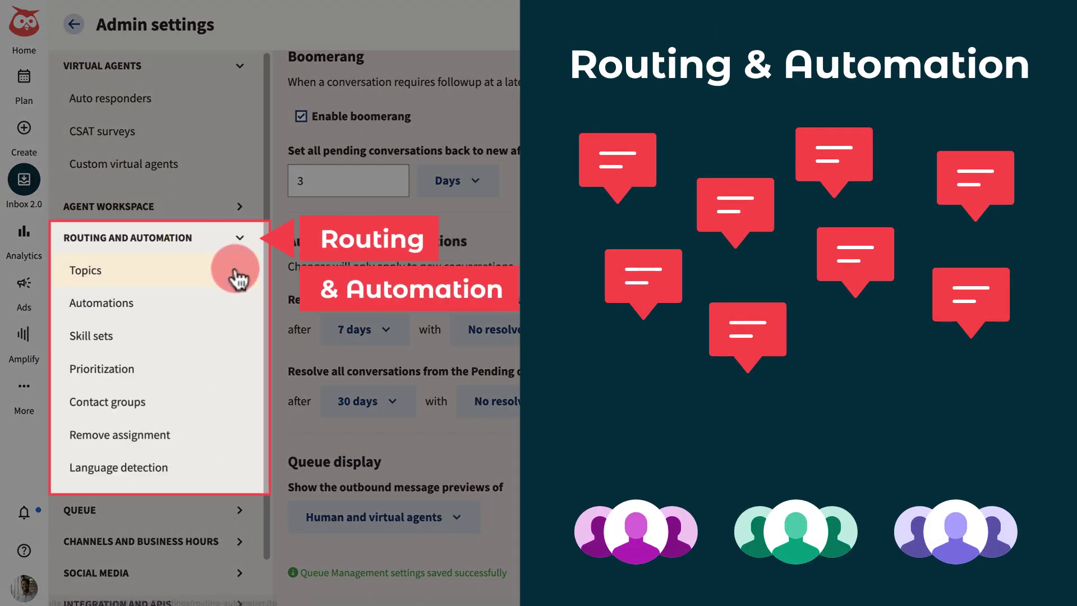
Tag the sample conversation with the Complaint topic, then view Contact groups.
left_click(238, 273)
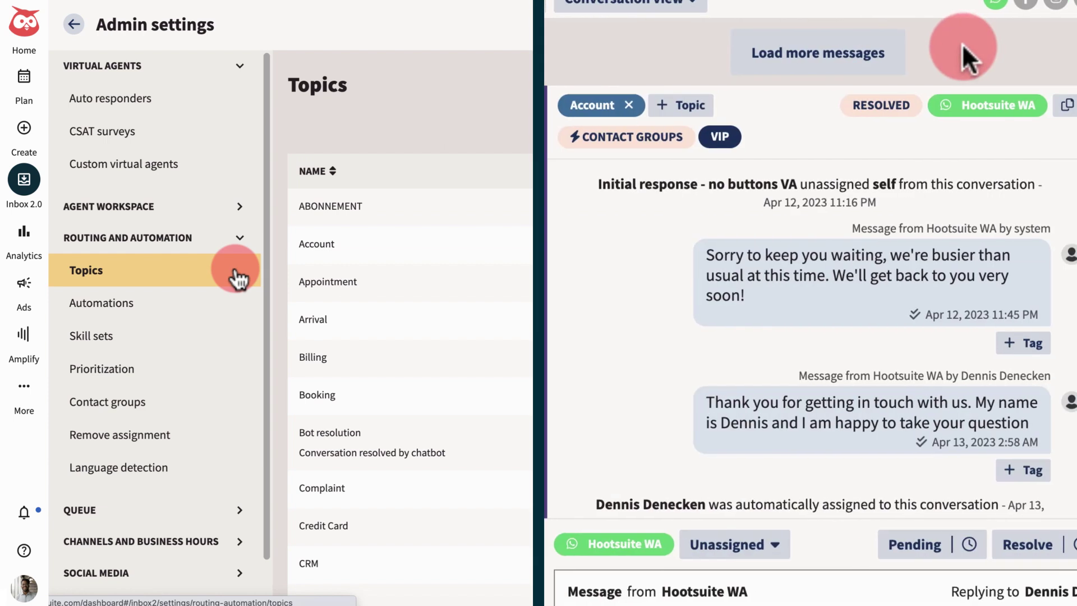
left_click(707, 106)
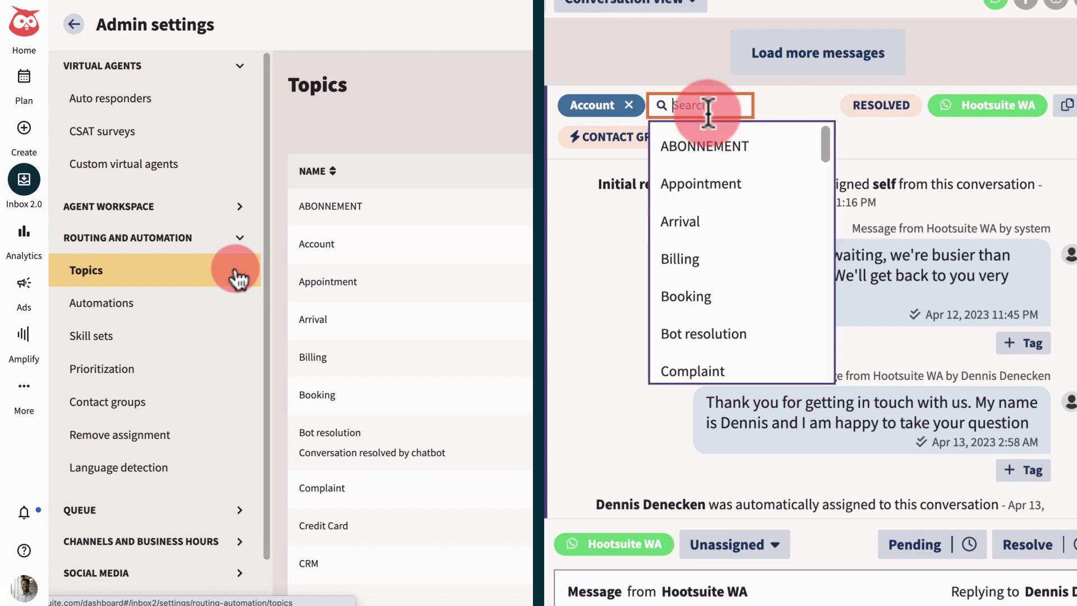
scroll(712, 308, "down", 1)
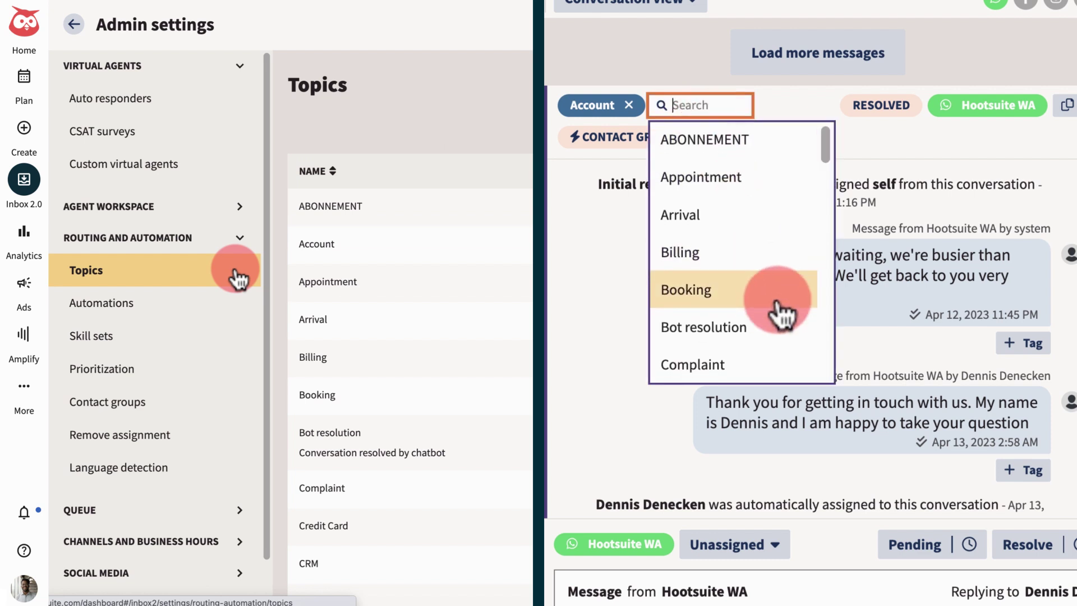
left_click(768, 361)
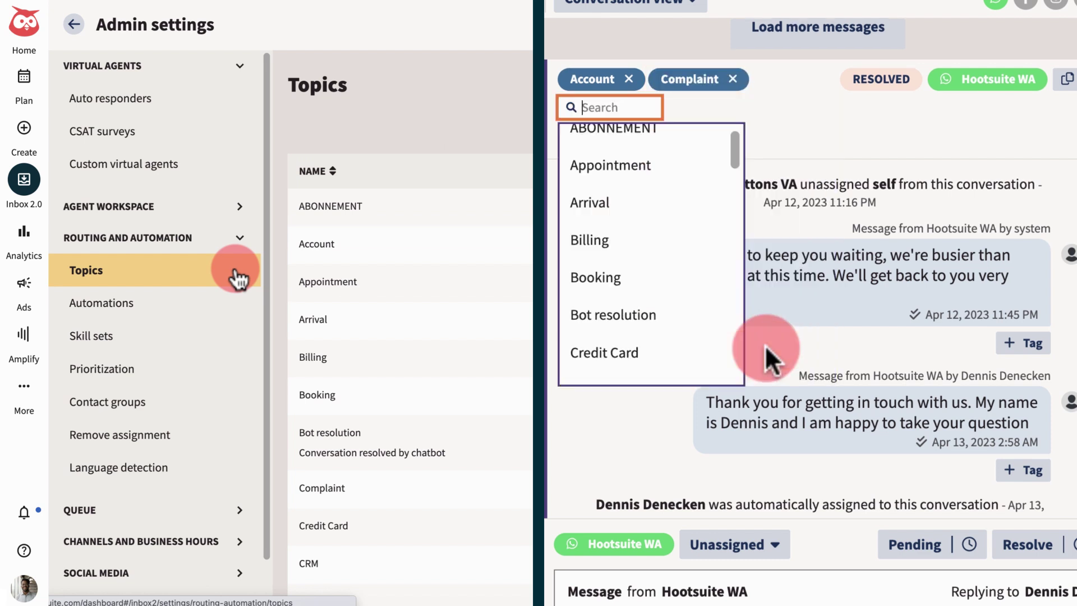
left_click(816, 117)
left_click(201, 418)
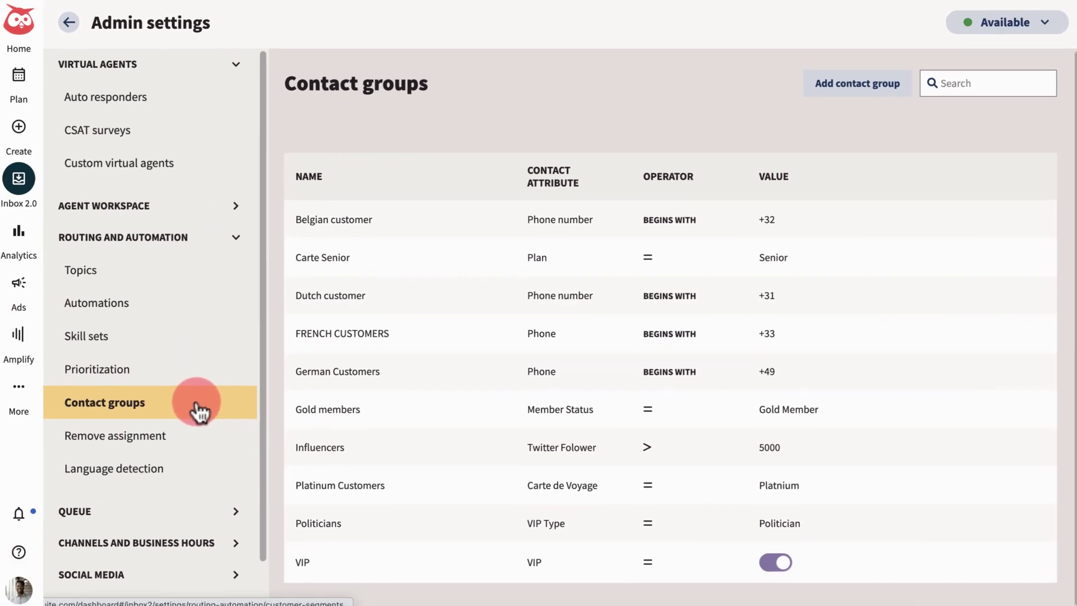
Search 'co' in Prioritization and add Complaint as a prioritized topic beside GREVE.
left_click(206, 381)
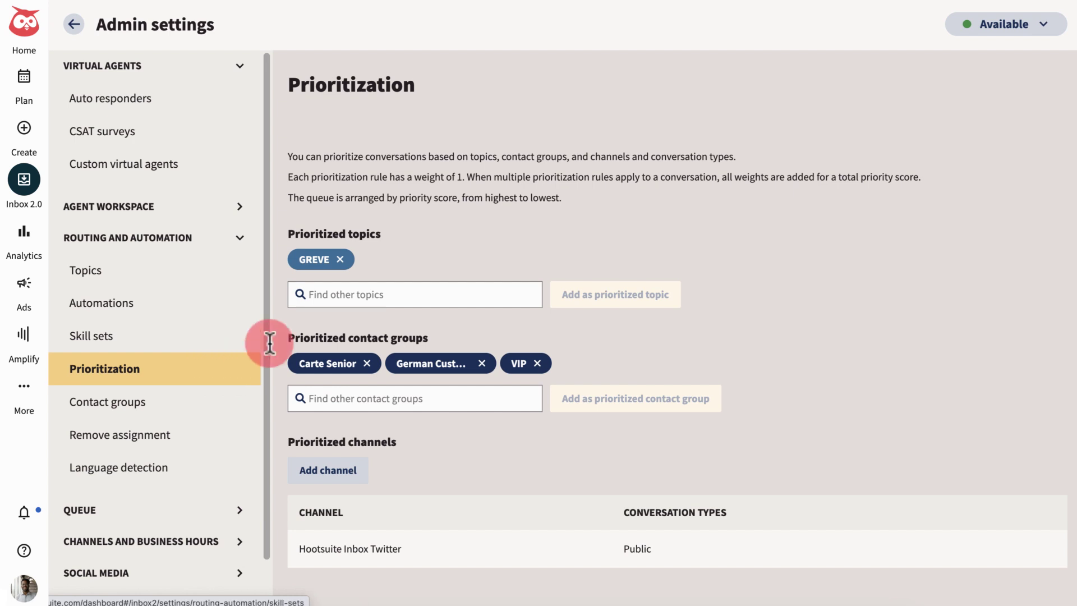
left_click(329, 300)
type("co")
left_click(347, 333)
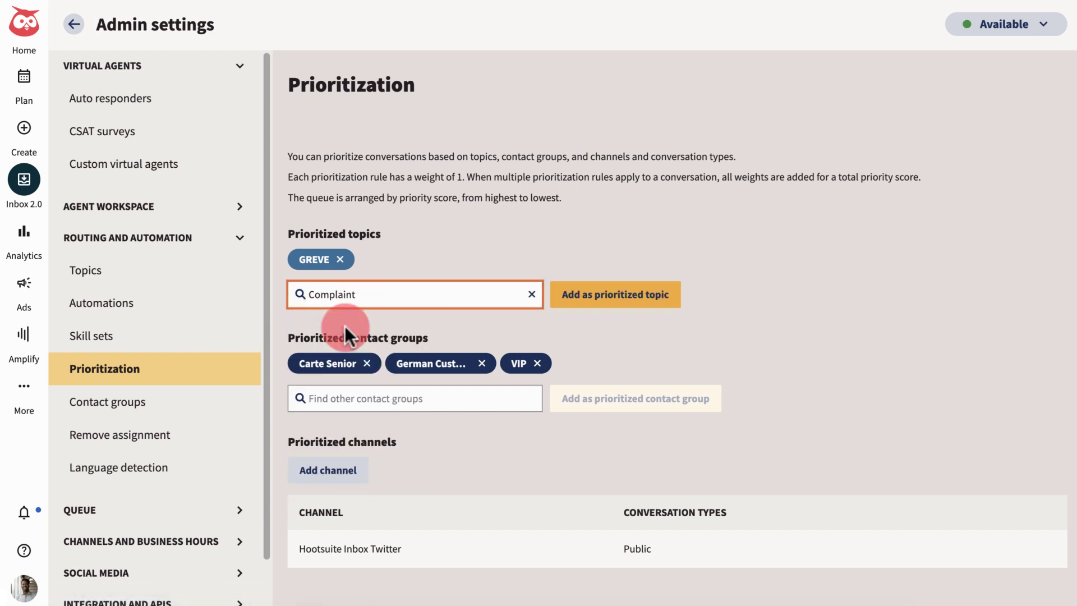
left_click(617, 283)
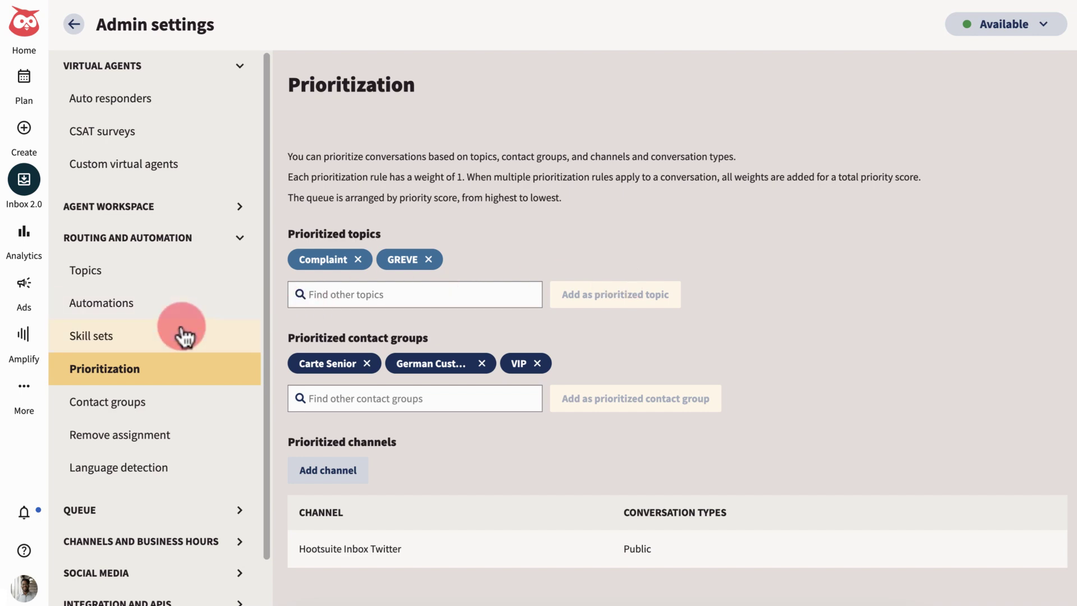
Create a 'French Support Team' skill set filtered by the FRENCH CUSTOMERS contact group.
left_click(156, 345)
left_click(844, 85)
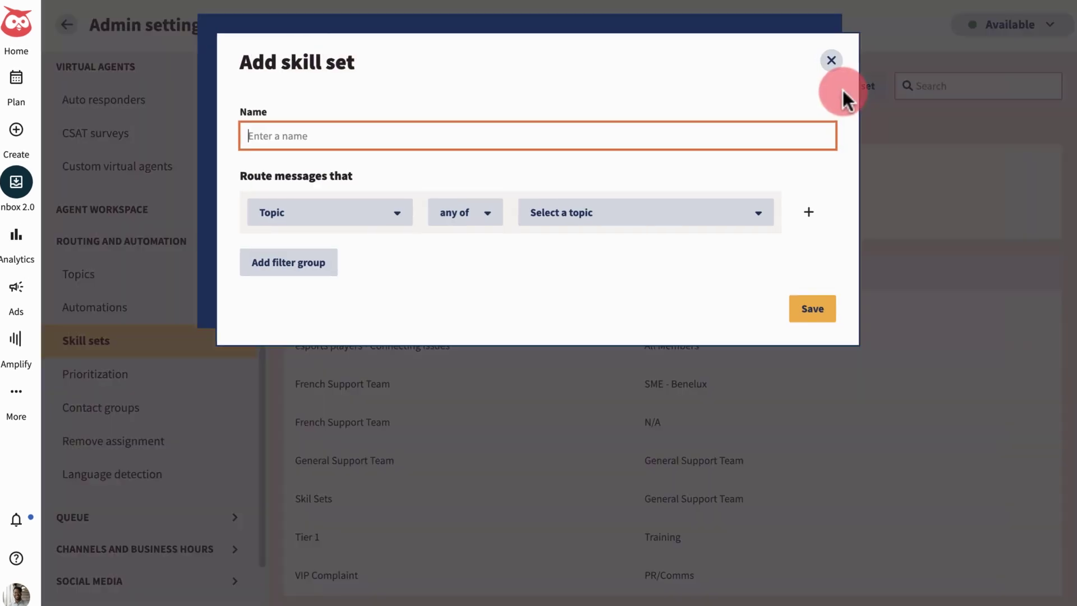
type("French Support Team")
left_click(387, 220)
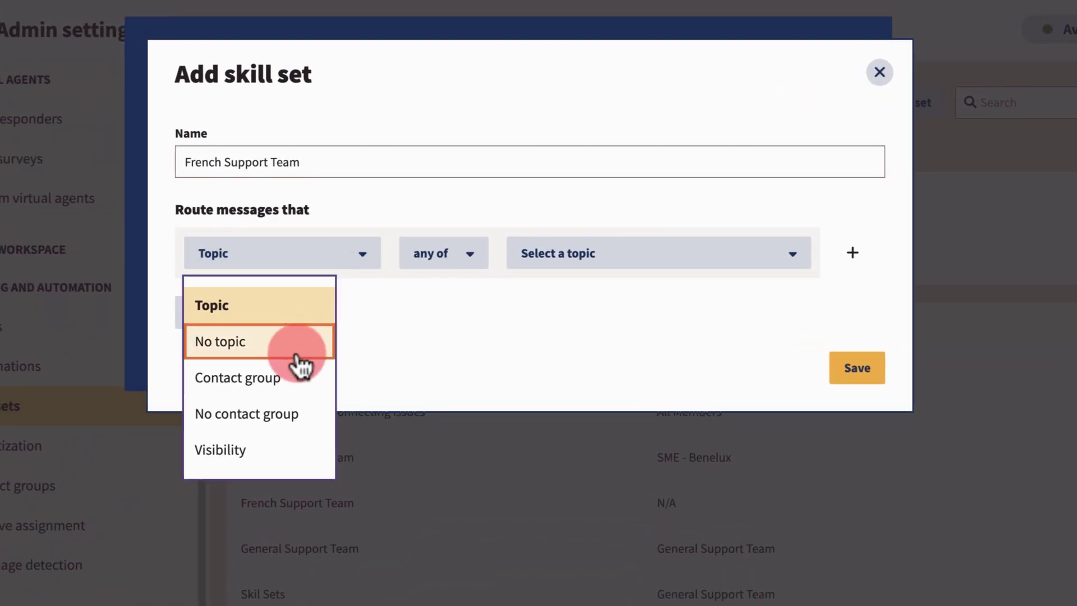
left_click(297, 376)
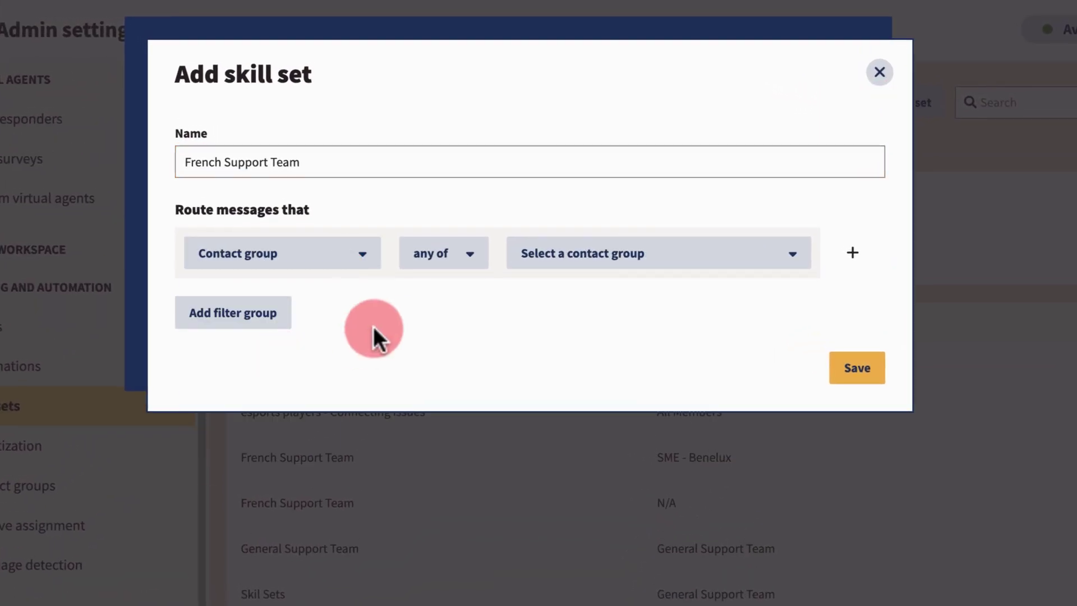
left_click(549, 260)
scroll(567, 368, "down", 2)
left_click(578, 383)
left_click(836, 373)
Route the French Support Team skill set to All Members and save.
scroll(690, 435, "down", 3)
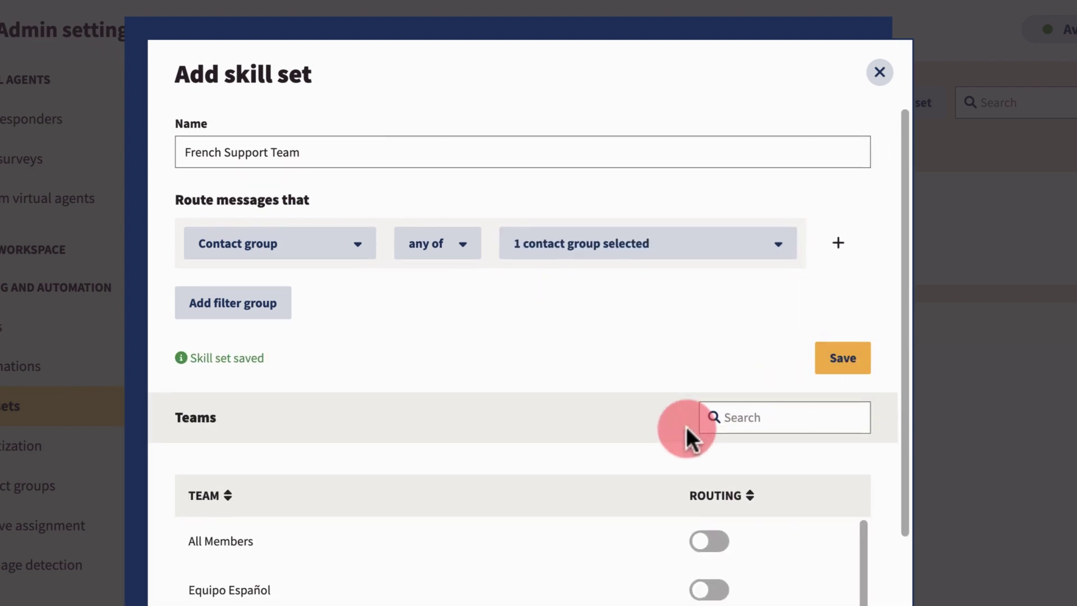
left_click(700, 437)
left_click(846, 249)
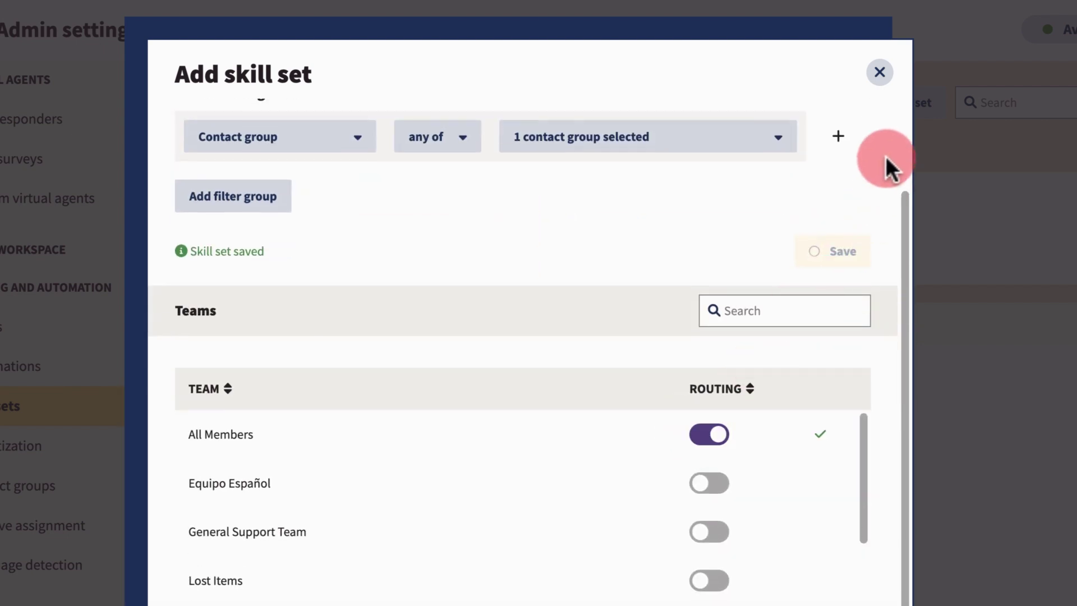
left_click(880, 75)
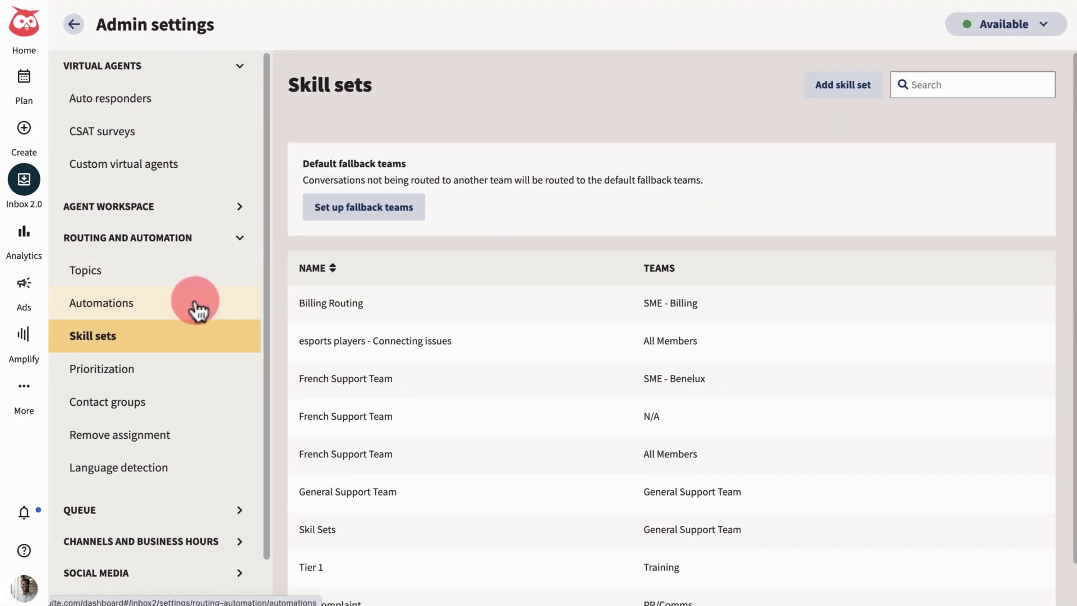
Browse the Booking automation's actions without saving, then view the Language detection settings.
left_click(112, 365)
left_click(1025, 288)
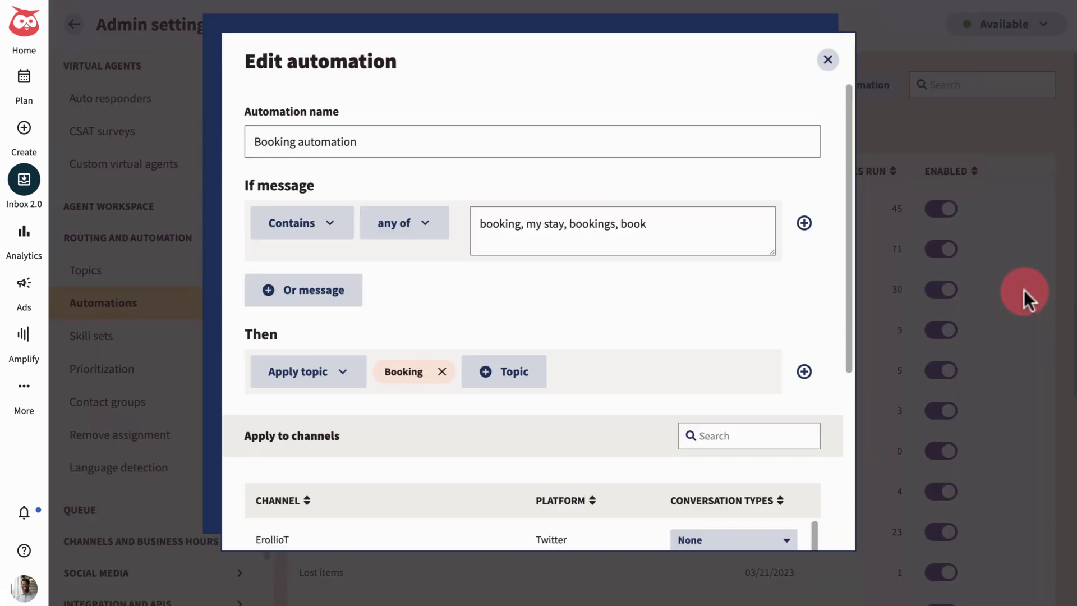
left_click(343, 372)
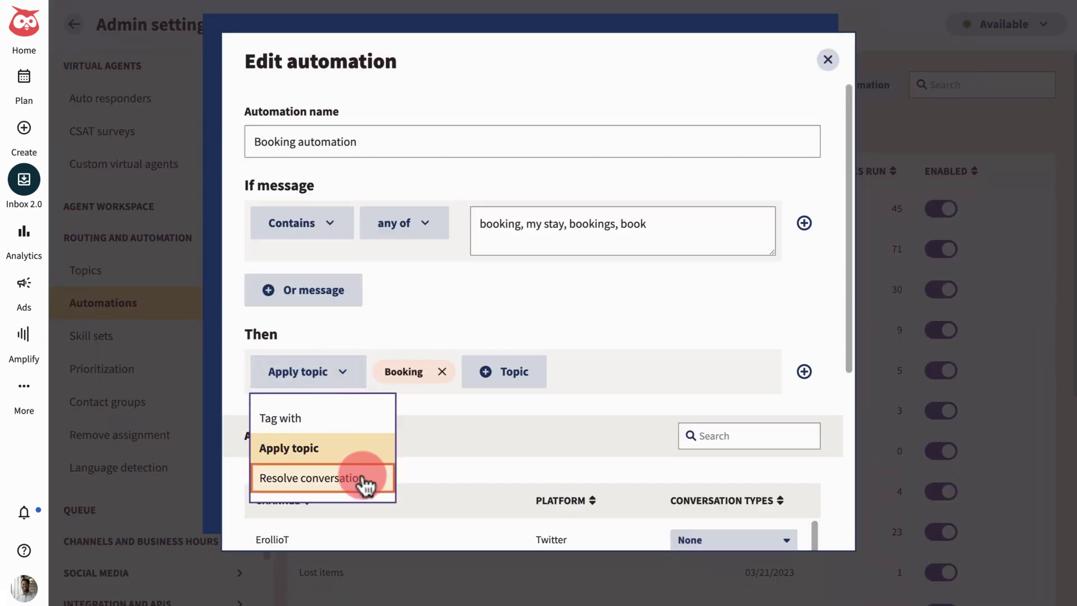
left_click(827, 61)
left_click(212, 471)
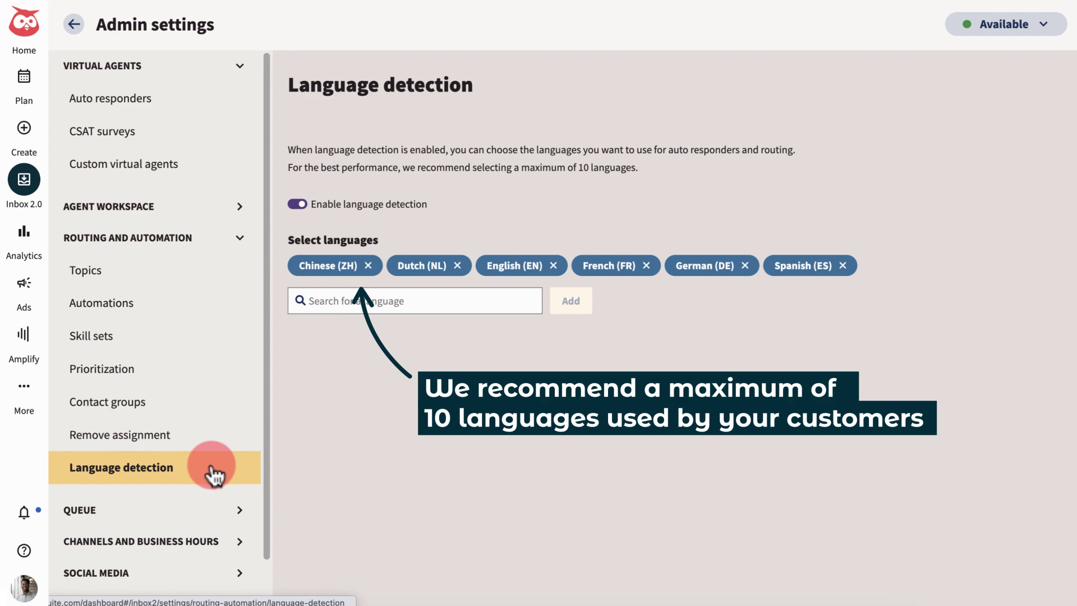
Switch the sidebar from Routing and Automation to Privacy and Security's PII handling page.
left_click(250, 128)
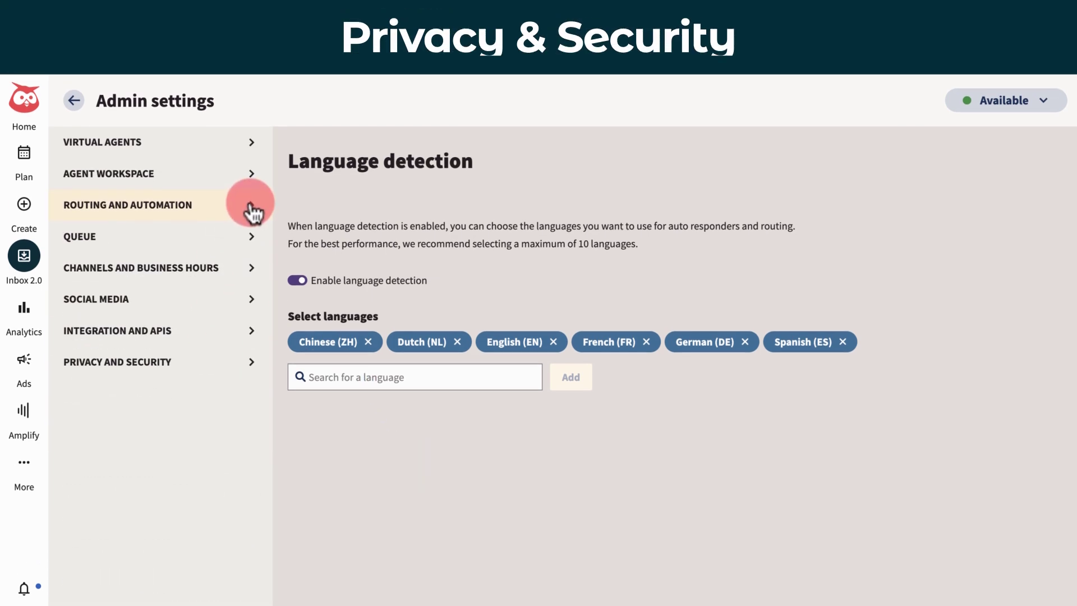
left_click(252, 364)
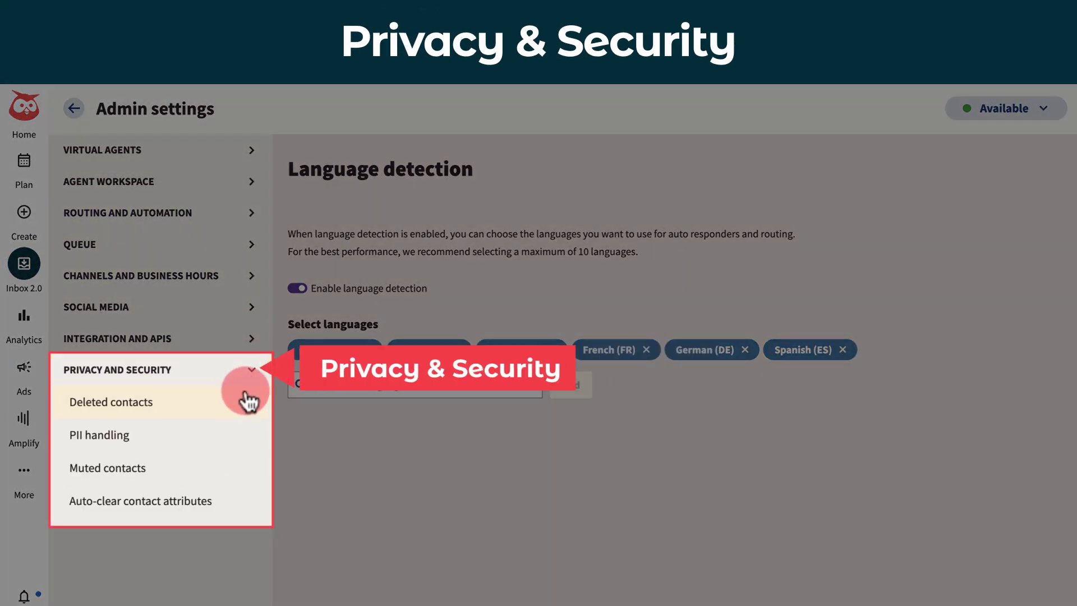
left_click(233, 439)
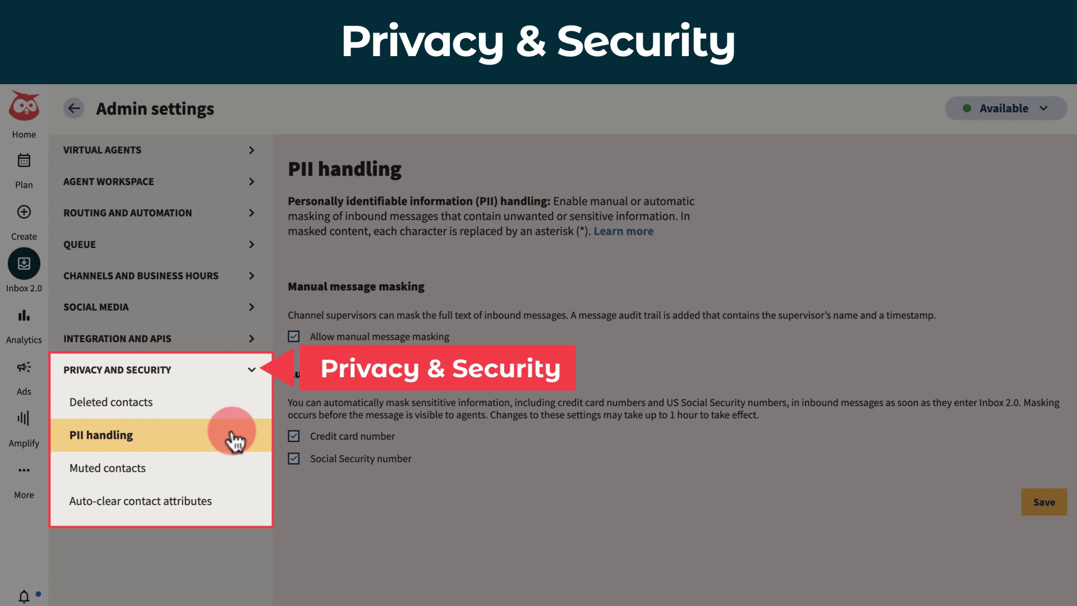